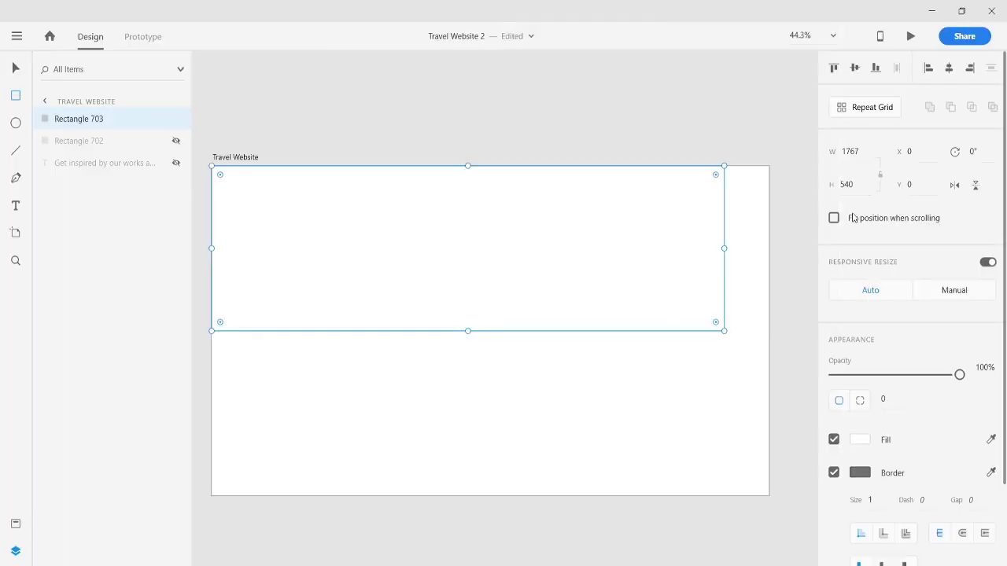
Stretch the top hero rectangle to 540 high and add a narrow strip flush with the right edge
{"action": "mouse_move", "coordinate": [502, 269]}
{"action": "left_mouse_down"}
{"action": "mouse_move", "coordinate": [523, 361]}
{"action": "mouse_move", "coordinate": [523, 326]}
{"action": "left_mouse_up"}
{"action": "key", "text": "r"}
{"action": "left_click_drag", "start_coordinate": [769, 166], "coordinate": [725, 325]}
{"action": "left_click", "coordinate": [16, 69]}
{"action": "left_click_drag", "start_coordinate": [747, 208], "coordinate": [749, 205]}
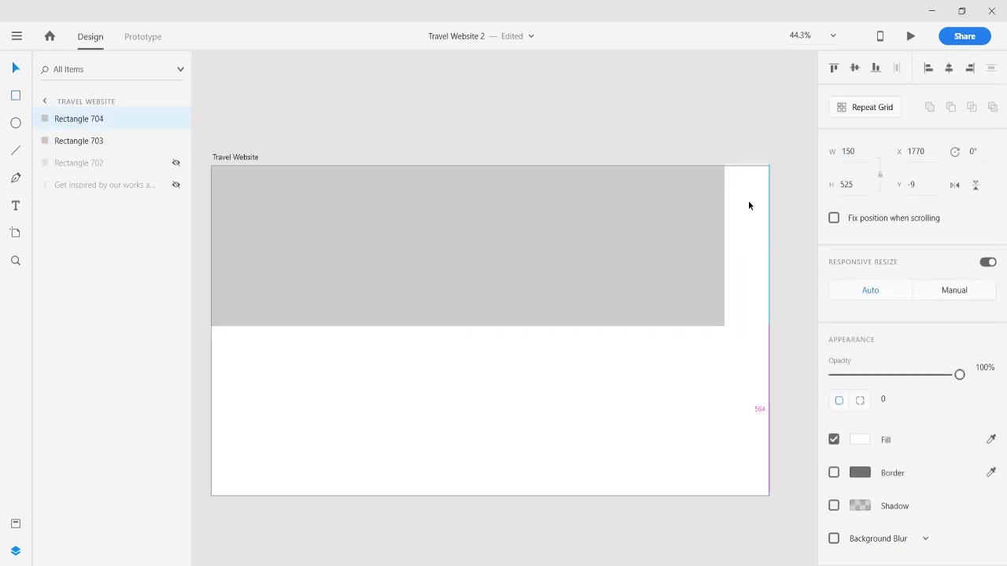
Give the artboard an off-white #F3F2F2 background fill
{"action": "left_click", "coordinate": [726, 245]}
{"action": "left_click", "coordinate": [698, 103]}
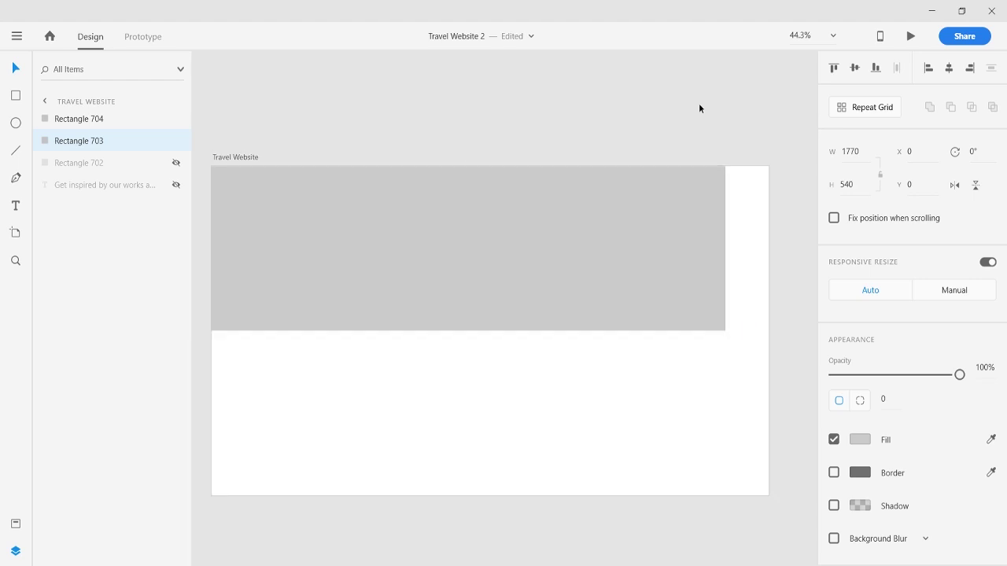
{"action": "left_click", "coordinate": [234, 157]}
{"action": "left_click", "coordinate": [860, 412]}
{"action": "left_click", "coordinate": [664, 339]}
{"action": "left_click", "coordinate": [699, 437]}
Add white logo text on the hero
{"action": "key", "text": "t"}
{"action": "left_click", "coordinate": [338, 284]}
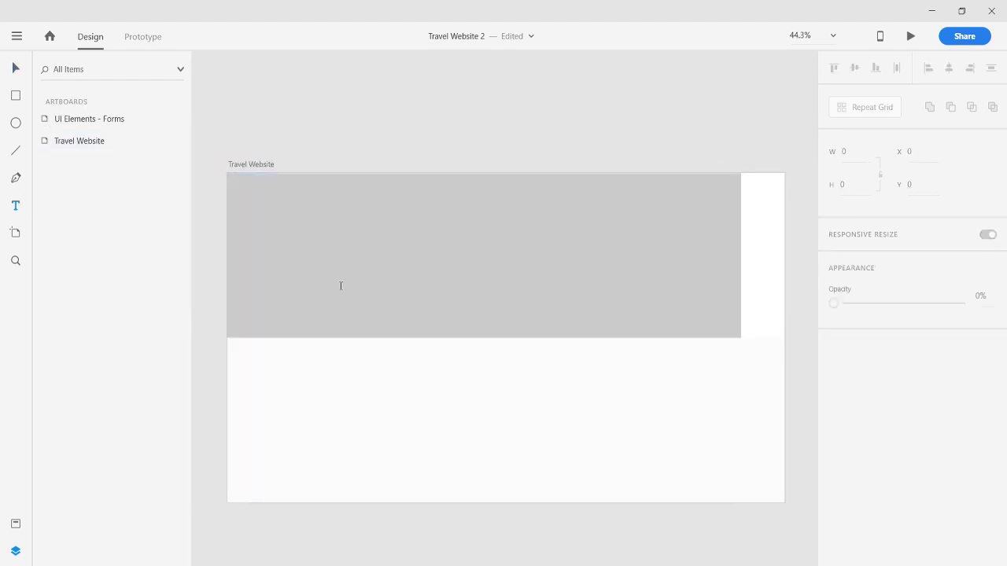
{"action": "scroll", "coordinate": [904, 354], "scroll_direction": "down", "scroll_amount": 2}
{"action": "left_click", "coordinate": [860, 438]}
{"action": "left_click", "coordinate": [663, 343]}
{"action": "key", "text": "Escape"}
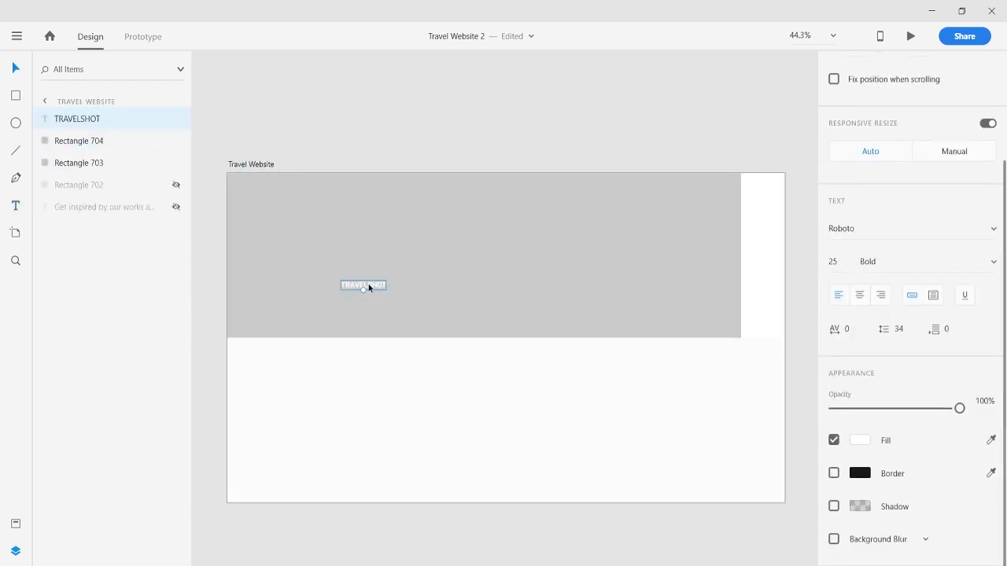
Make SHOT separate outlined text beneath TRAVEL, then draw squares below the hero
{"action": "key", "text": "Escape"}
{"action": "key", "text": "ctrl+v"}
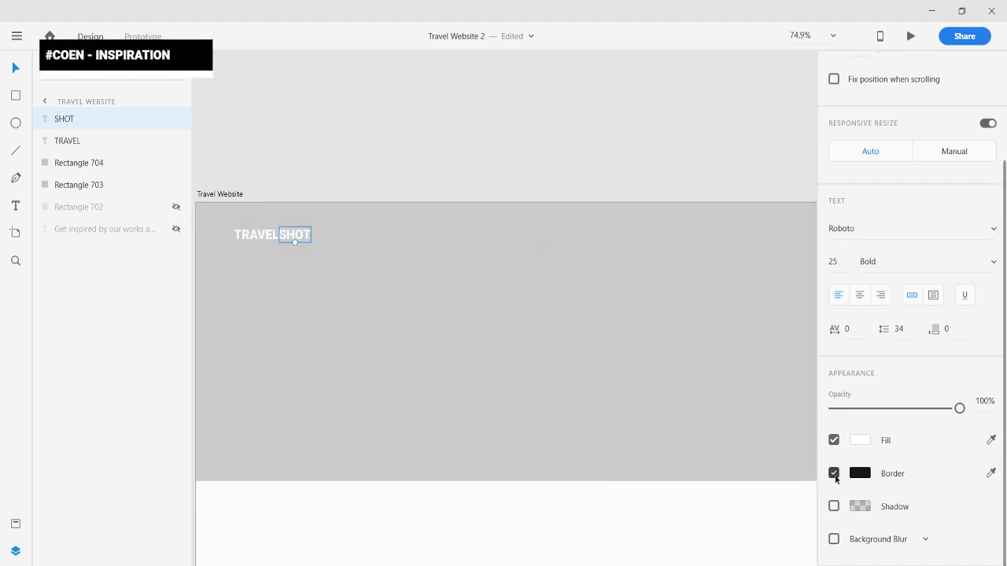
{"action": "left_click", "coordinate": [266, 240]}
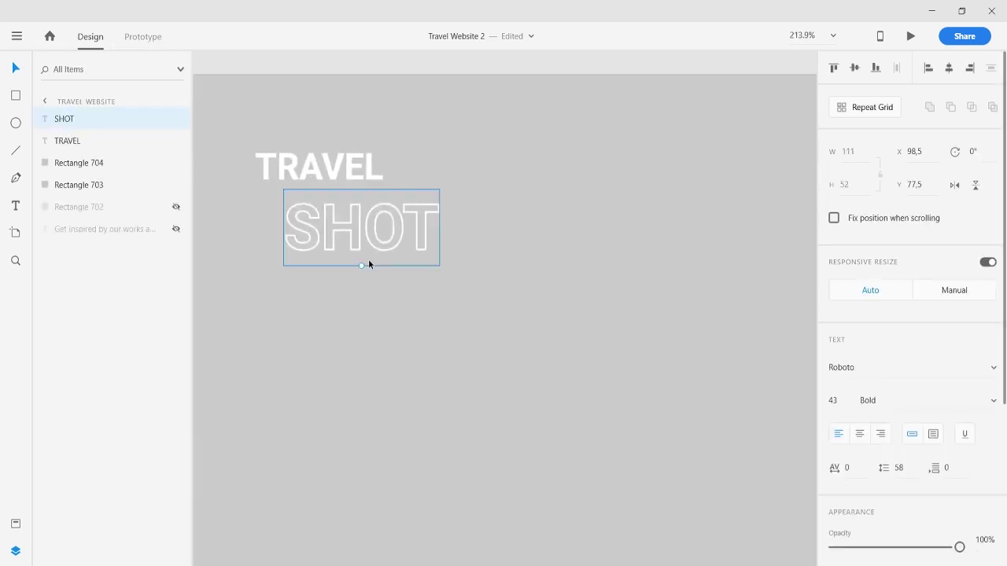
{"action": "mouse_move", "coordinate": [369, 263]}
{"action": "left_mouse_down"}
{"action": "mouse_move", "coordinate": [332, 234]}
{"action": "mouse_move", "coordinate": [317, 245]}
{"action": "mouse_move", "coordinate": [317, 219]}
{"action": "left_mouse_up"}
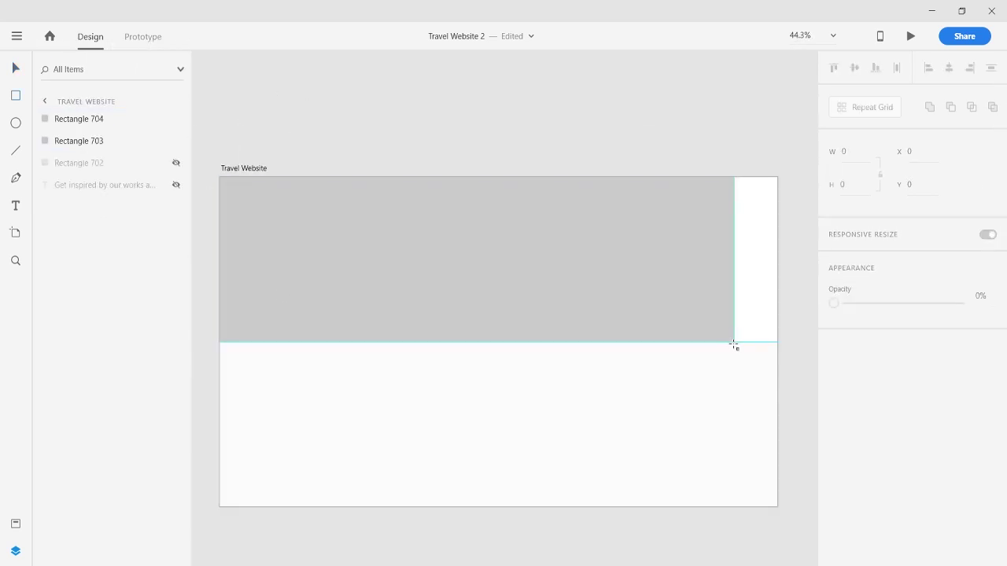
{"action": "left_click_drag", "start_coordinate": [733, 342], "coordinate": [777, 506]}
{"action": "mouse_move", "coordinate": [755, 401]}
{"action": "left_mouse_down", "text": "alt"}
{"action": "mouse_move", "coordinate": [629, 374]}
{"action": "mouse_move", "coordinate": [560, 381]}
{"action": "mouse_move", "coordinate": [530, 371]}
{"action": "mouse_move", "coordinate": [768, 386]}
{"action": "left_mouse_up", "text": "alt"}
Recolour the square light grey #CBCBCB beside a dark panel
{"action": "left_click", "coordinate": [519, 368]}
{"action": "left_click", "coordinate": [859, 439]}
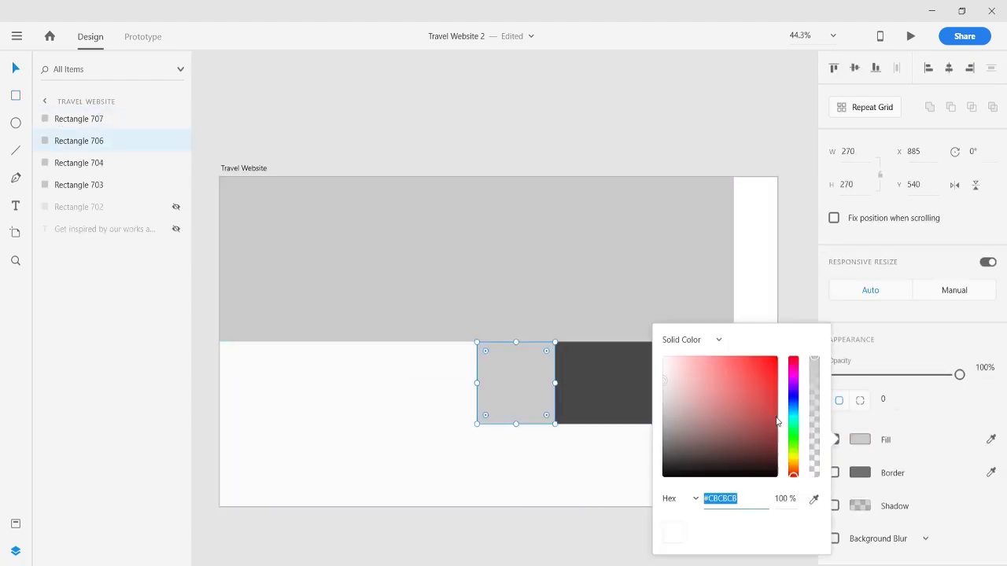
{"action": "left_click", "coordinate": [546, 455]}
{"action": "scroll", "coordinate": [354, 299], "scroll_direction": "left", "scroll_amount": 1}
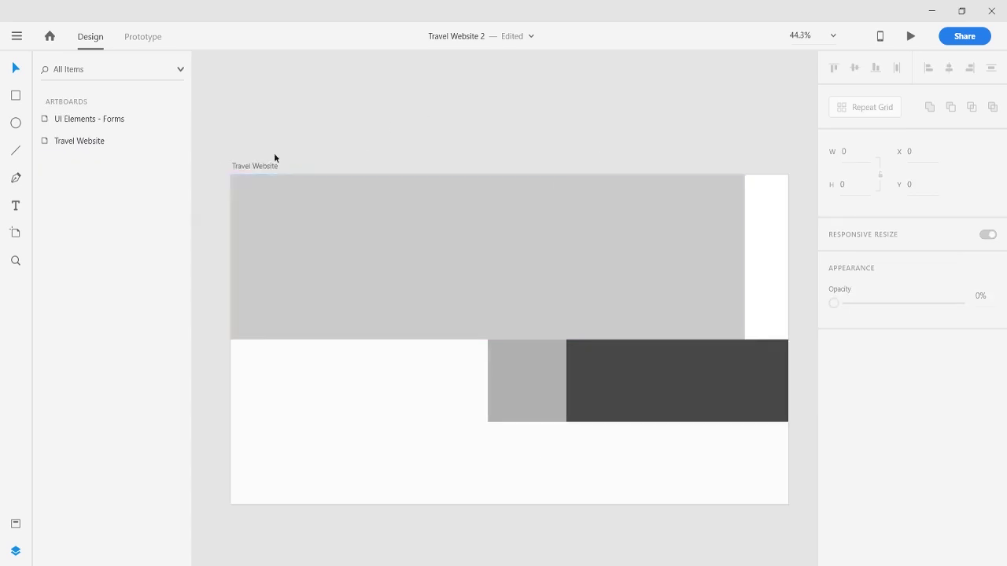
Add the black Roboto Bold tagline 'We'll take you to magic places. Just sit and relax.' at size 40
{"action": "left_click", "coordinate": [286, 389]}
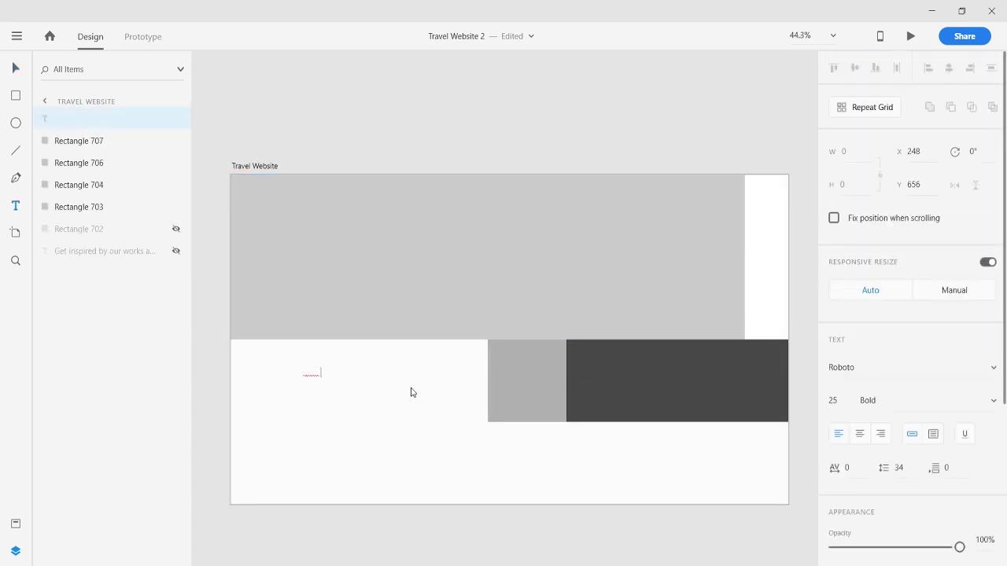
{"action": "key", "text": "ctrl+a"}
{"action": "scroll", "coordinate": [905, 315], "scroll_direction": "down", "scroll_amount": 2}
{"action": "left_click", "coordinate": [859, 440]}
{"action": "left_click", "coordinate": [322, 374]}
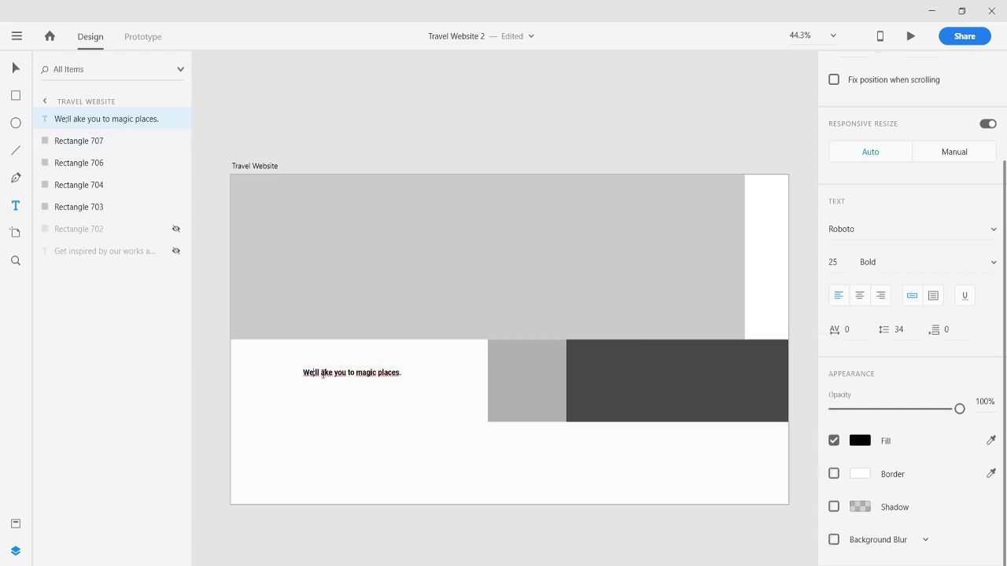
{"action": "type", "text": "Just sit and relax."}
{"action": "left_click", "coordinate": [13, 70]}
{"action": "left_click_drag", "start_coordinate": [354, 396], "coordinate": [330, 388]}
Draw a white rectangle across the lower left of the artboard
{"action": "key", "text": "Escape"}
{"action": "scroll", "coordinate": [330, 389], "scroll_direction": "down", "scroll_amount": 3}
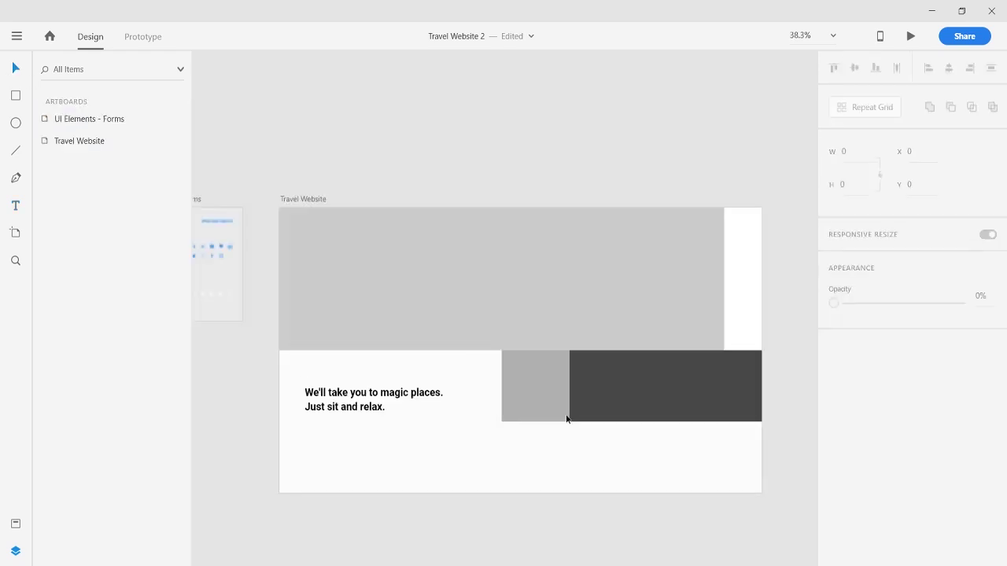
{"action": "scroll", "coordinate": [237, 325], "scroll_direction": "up", "scroll_amount": 3}
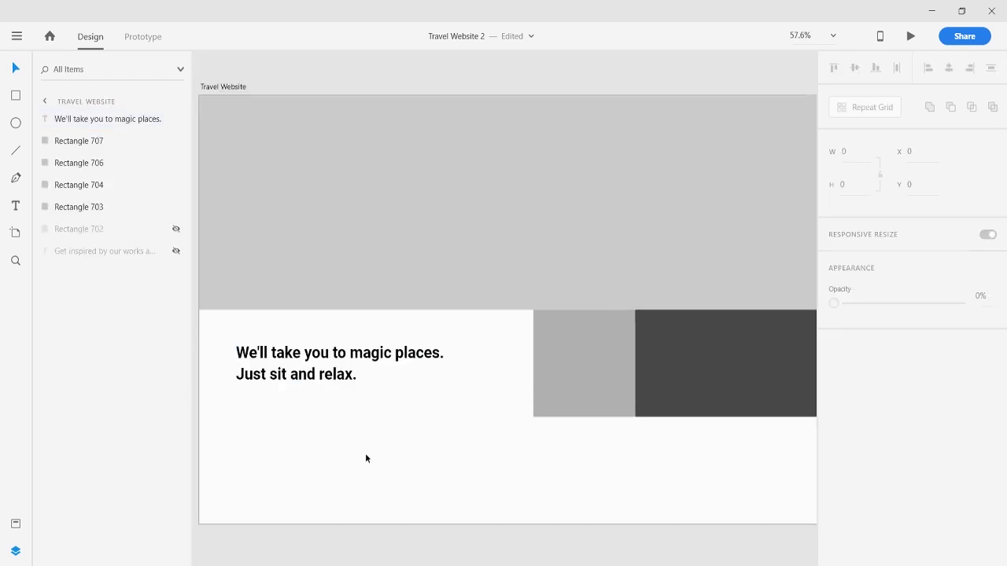
{"action": "key", "text": "r"}
{"action": "left_click_drag", "start_coordinate": [230, 417], "coordinate": [564, 499]}
Duplicate the tagline into a '+' sign and a bold 'Title' placed to its right
{"action": "scroll", "coordinate": [319, 418], "scroll_direction": "up", "scroll_amount": 2}
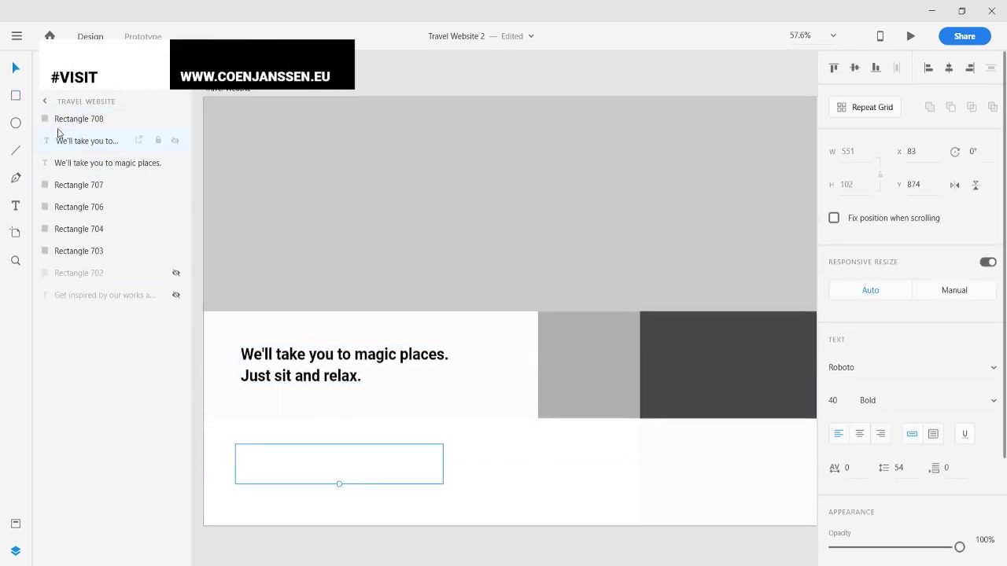
{"action": "key", "text": "ctrl+v"}
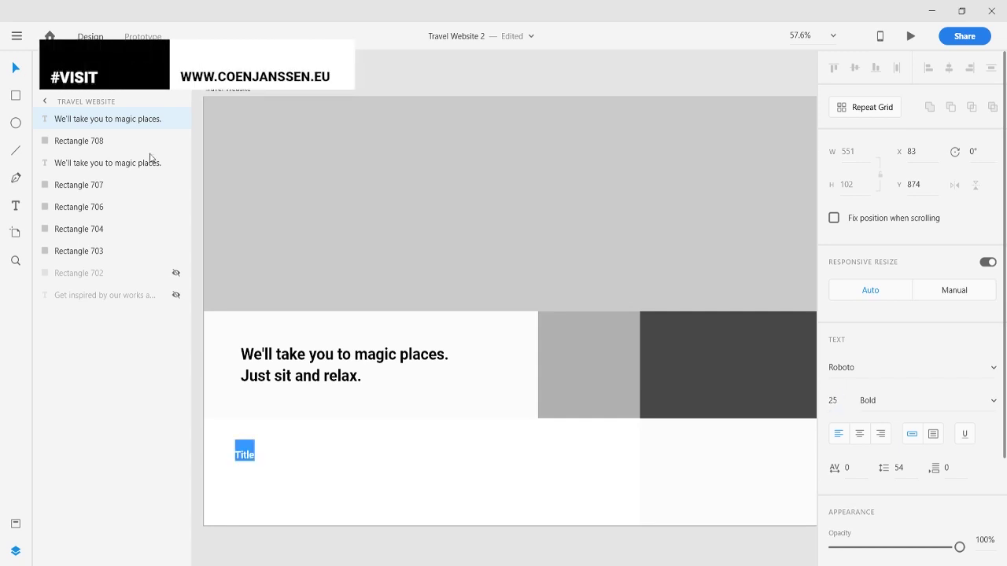
{"action": "key", "text": "Escape"}
{"action": "scroll", "coordinate": [457, 401], "scroll_direction": "down", "scroll_amount": 3}
{"action": "scroll", "coordinate": [329, 427], "scroll_direction": "up", "scroll_amount": 10}
{"action": "left_click_drag", "start_coordinate": [397, 425], "coordinate": [329, 427]}
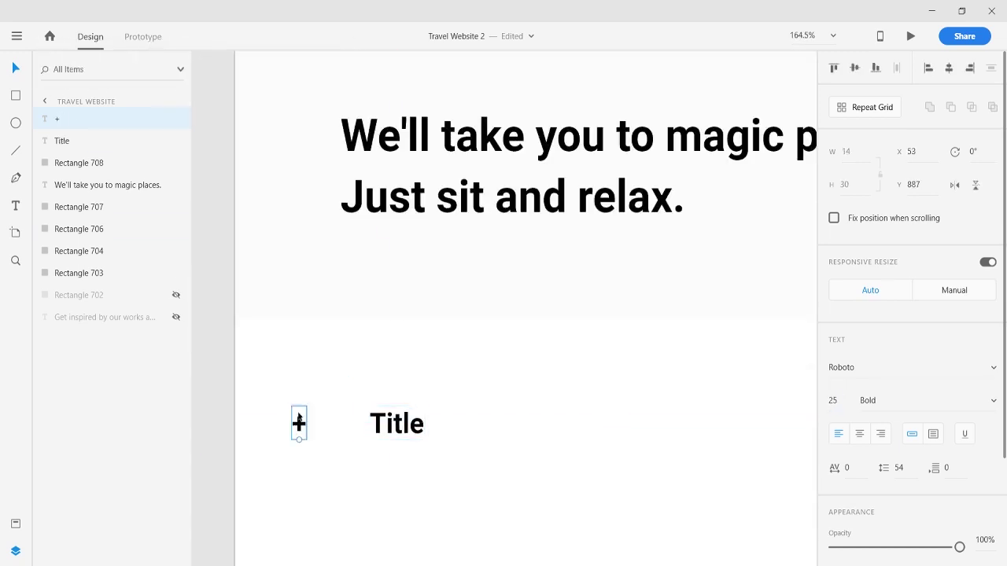
{"action": "left_click_drag", "start_coordinate": [397, 425], "coordinate": [437, 425]}
{"action": "scroll", "coordinate": [296, 304], "scroll_direction": "down", "scroll_amount": 3}
{"action": "scroll", "coordinate": [296, 304], "scroll_direction": "up", "scroll_amount": 3}
Copy Title below itself as regular 'Text.' placeholder text
{"action": "left_click_drag", "start_coordinate": [389, 347], "coordinate": [399, 401]}
{"action": "type", "text": "t."}
{"action": "key", "text": "ctrl+a"}
{"action": "key", "text": "ctrl+b"}
{"action": "key", "text": "Escape"}
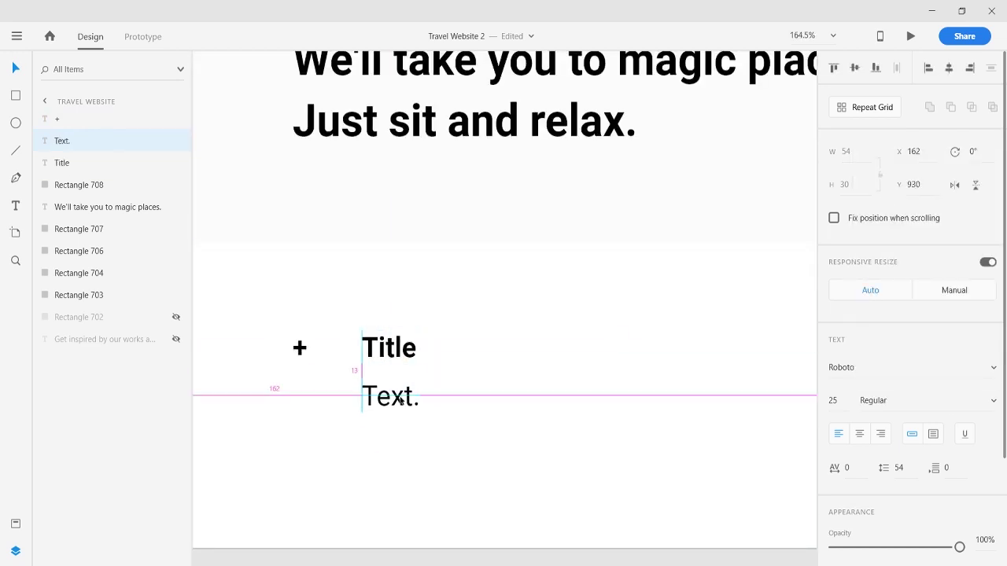
{"action": "scroll", "coordinate": [401, 406], "scroll_direction": "down", "scroll_amount": 5}
{"action": "scroll", "coordinate": [373, 348], "scroll_direction": "up", "scroll_amount": 5}
Add a thin black bar under Title
{"action": "key", "text": "r"}
{"action": "left_click_drag", "start_coordinate": [296, 350], "coordinate": [378, 357]}
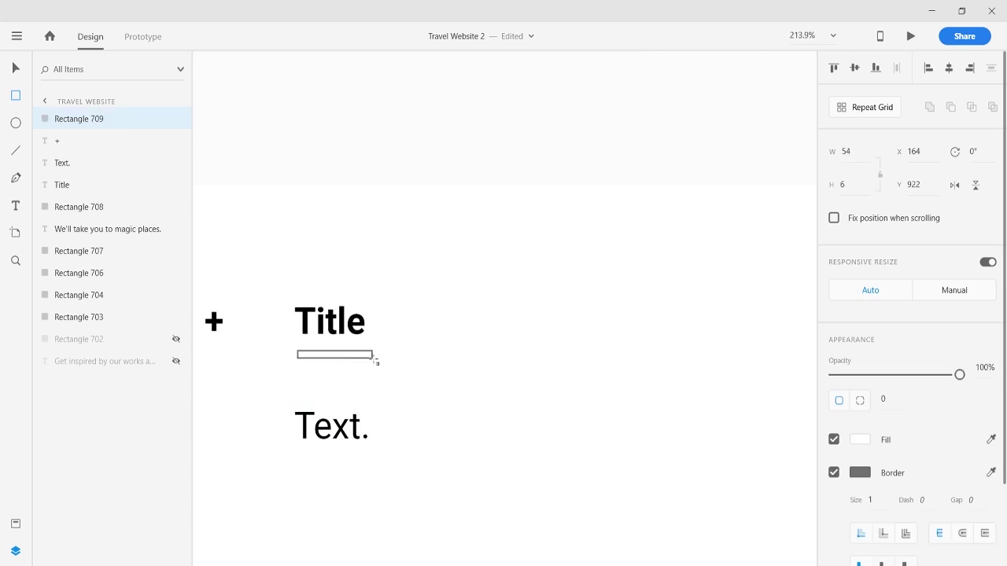
{"action": "left_click", "coordinate": [859, 440]}
{"action": "left_click_drag", "start_coordinate": [684, 457], "coordinate": [657, 489]}
{"action": "key", "text": "v"}
{"action": "mouse_move", "coordinate": [376, 354]}
{"action": "left_mouse_down"}
{"action": "mouse_move", "coordinate": [386, 368]}
{"action": "mouse_move", "coordinate": [476, 332]}
{"action": "mouse_move", "coordinate": [427, 323]}
{"action": "left_mouse_up"}
{"action": "scroll", "coordinate": [479, 337], "scroll_direction": "down", "scroll_amount": 2}
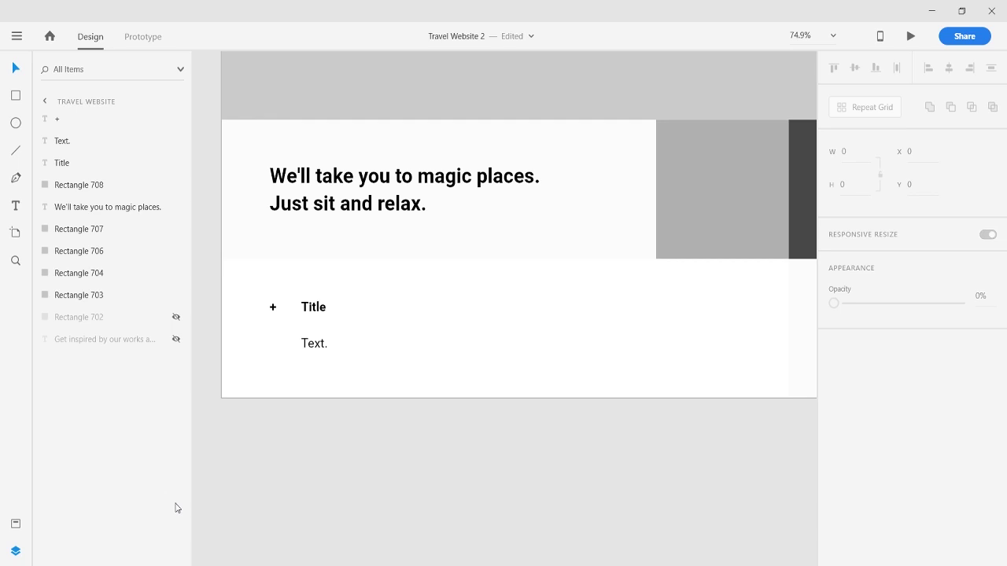
Retype the placeholders as the Iguazu Falls, Brazil item with a description at line spacing 30
{"action": "double_click", "coordinate": [315, 308]}
{"action": "key", "text": "BackSpace"}
{"action": "type", "text": "Iguazu Falls, Brazil"}
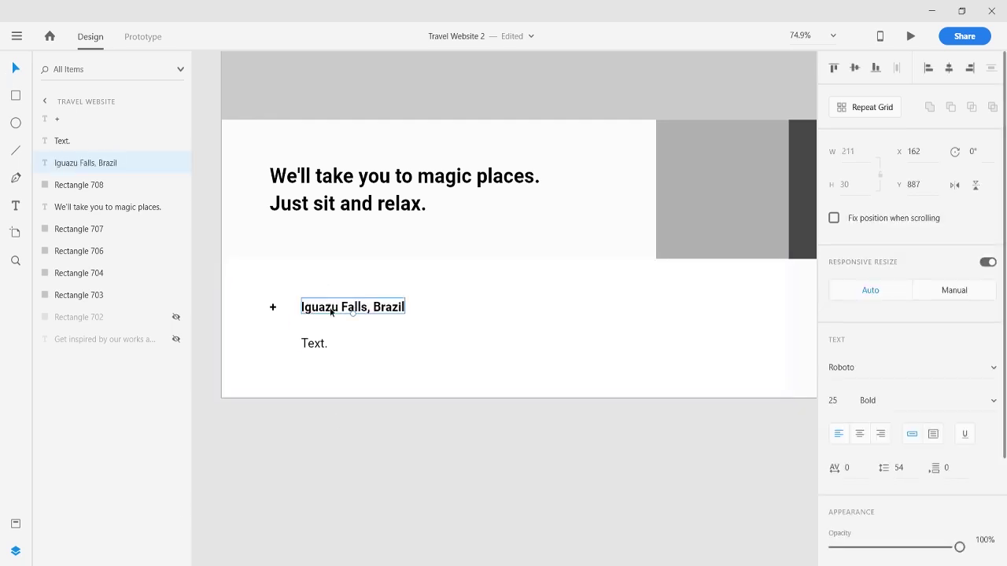
{"action": "left_click", "coordinate": [314, 346]}
{"action": "type", "text": "No wonder this was named o"}
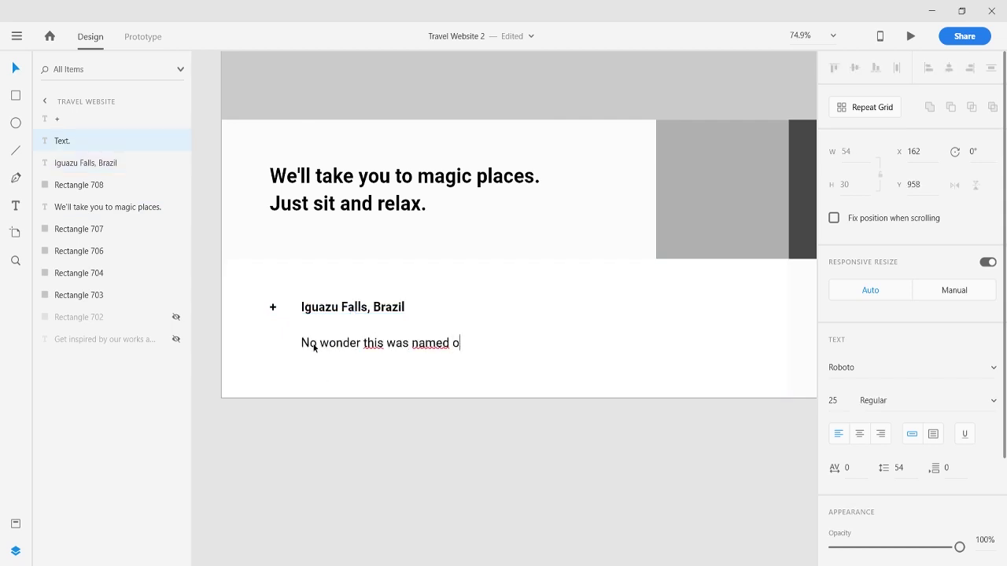
{"action": "type", "text": "ne of the new"}
{"action": "left_click", "coordinate": [533, 342]}
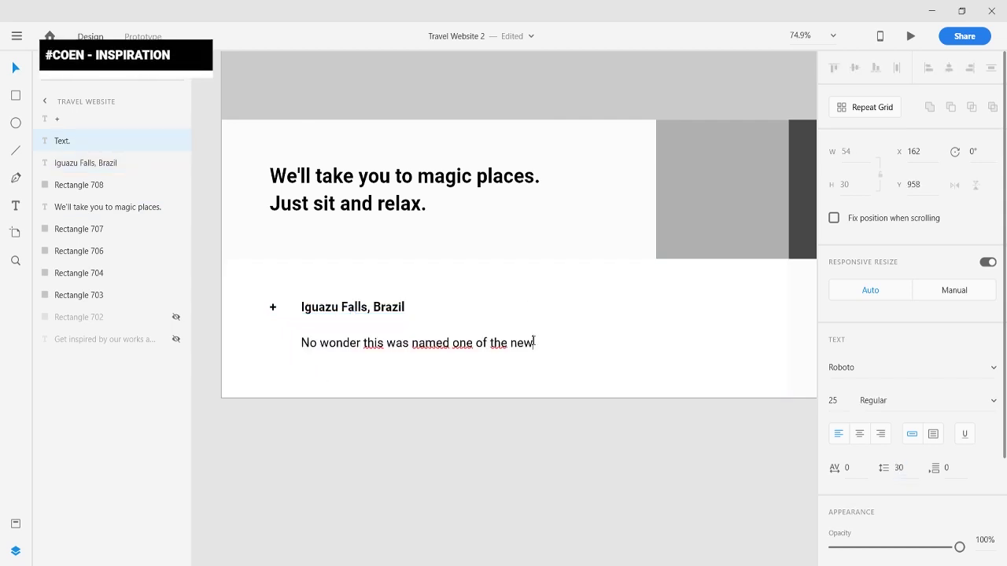
{"action": "type", "text": "."}
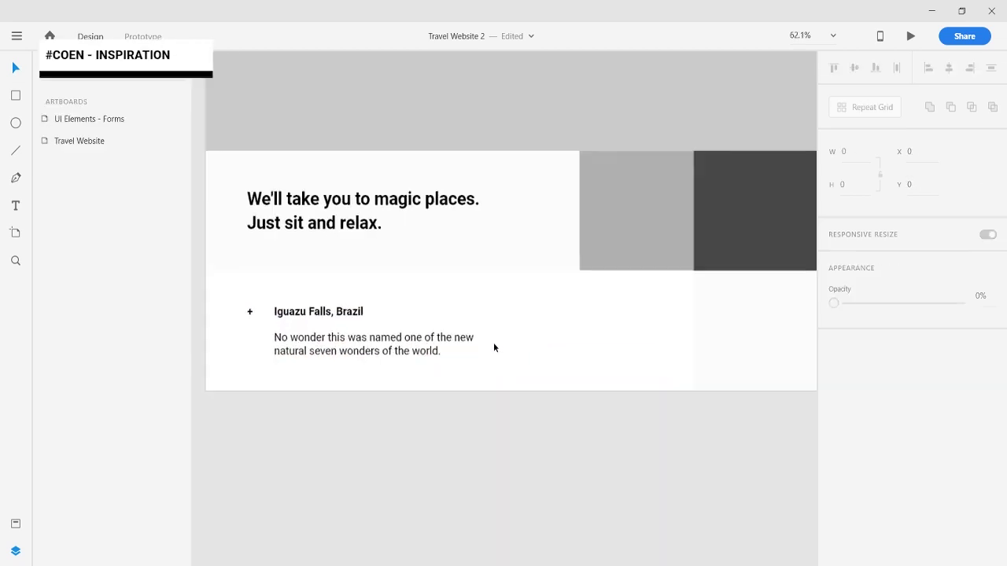
Duplicate the item to the right as 'Amalfi Coast, Italy' with a new description, aligned with Iguazu
{"action": "left_click_drag", "start_coordinate": [304, 352], "coordinate": [612, 352]}
{"action": "double_click", "coordinate": [617, 311]}
{"action": "type", "text": "Amalfi Coast, Italy"}
{"action": "double_click", "coordinate": [599, 346]}
{"action": "key", "text": "ctrl+a"}
{"action": "type", "text": "Imagin"}
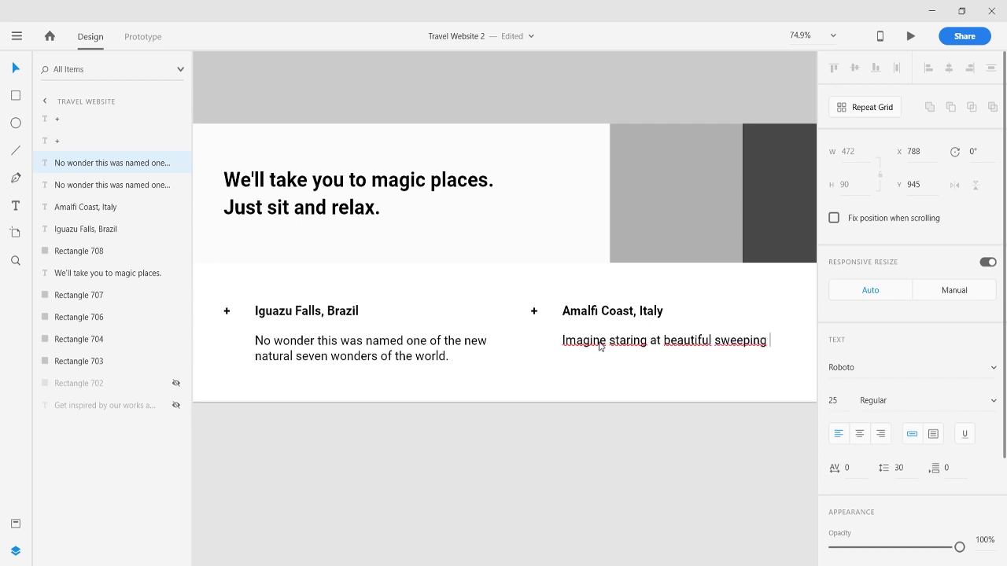
{"action": "key", "text": "Escape"}
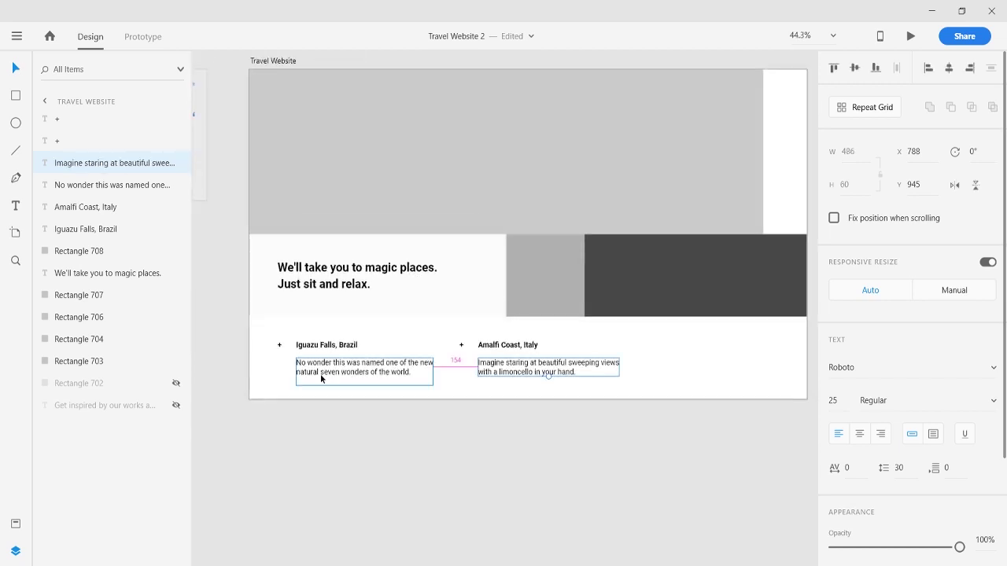
{"action": "scroll", "coordinate": [320, 373], "scroll_direction": "down", "scroll_amount": 2}
{"action": "left_click_drag", "start_coordinate": [708, 385], "coordinate": [506, 336]}
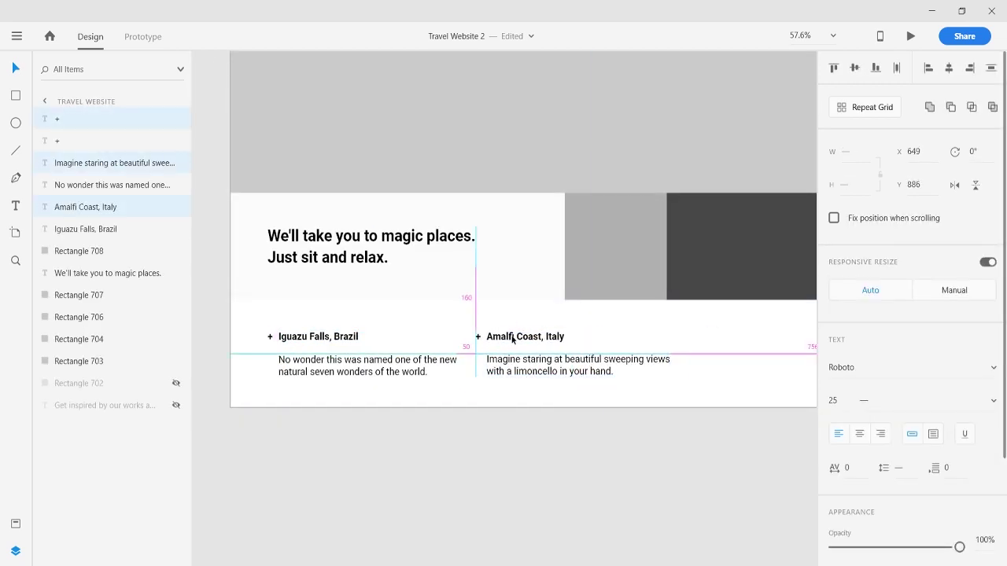
Type 01 and move the 01 / 04 counter to the right edge
{"action": "type", "text": "01 / 04"}
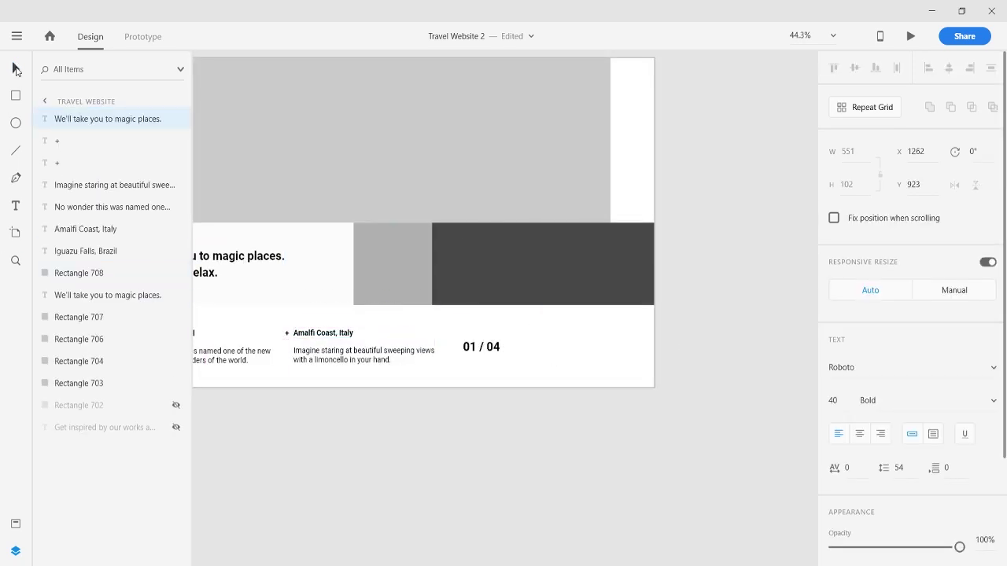
{"action": "left_click", "coordinate": [16, 70]}
{"action": "left_click_drag", "start_coordinate": [490, 350], "coordinate": [638, 360]}
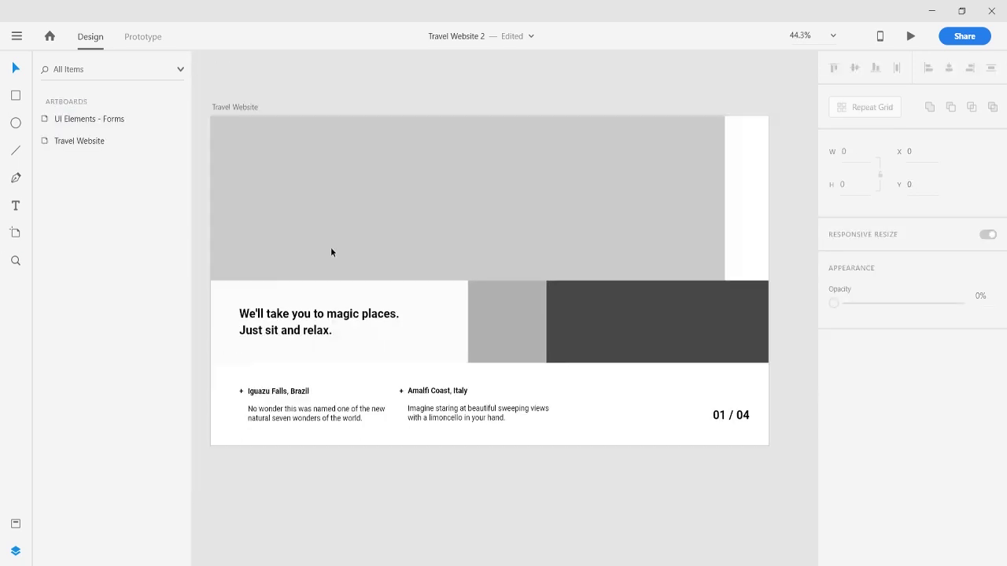
Copy the rotated Facebook label down the strip as Instagram and YouTube
{"action": "mouse_move", "coordinate": [730, 181]}
{"action": "left_mouse_down"}
{"action": "mouse_move", "coordinate": [748, 197]}
{"action": "mouse_move", "coordinate": [746, 250]}
{"action": "left_mouse_up"}
{"action": "key", "text": "Escape"}
{"action": "left_click", "coordinate": [746, 149]}
{"action": "left_click", "coordinate": [747, 199], "text": "shift"}
{"action": "left_click", "coordinate": [746, 247], "text": "shift"}
{"action": "key", "text": "Escape"}
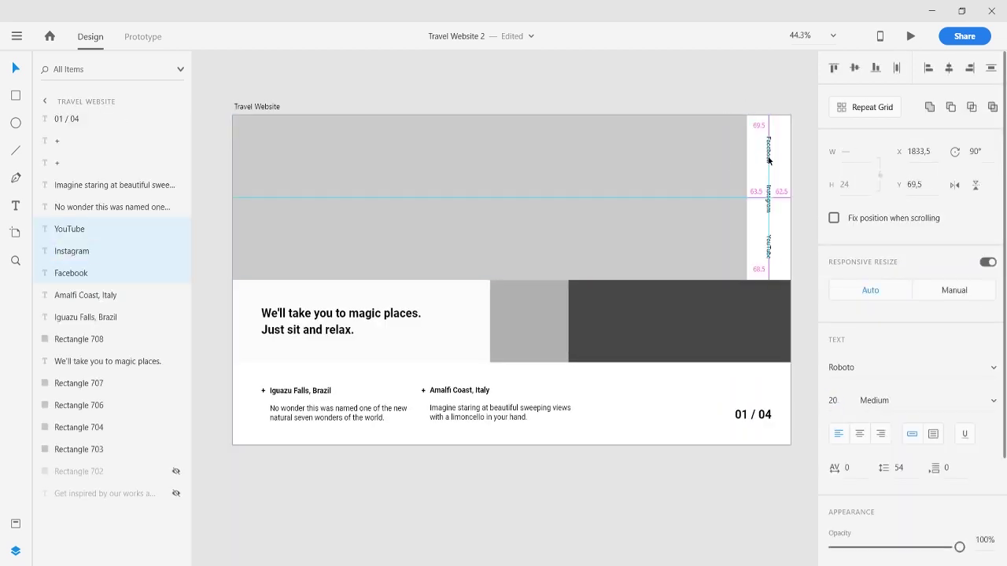
{"action": "left_click", "coordinate": [419, 465]}
Nudge the Amalfi Coast heading and captions slightly right
{"action": "left_click", "coordinate": [301, 410]}
{"action": "left_click", "coordinate": [472, 412], "text": "shift"}
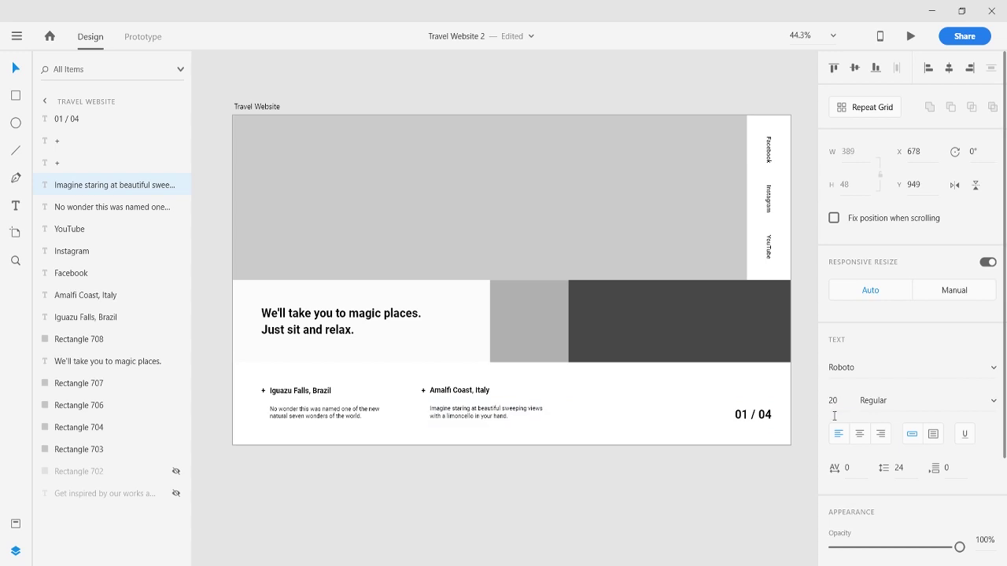
{"action": "scroll", "coordinate": [472, 393], "scroll_direction": "up", "scroll_amount": 1}
{"action": "left_click", "coordinate": [346, 369], "text": "shift"}
{"action": "left_click_drag", "start_coordinate": [344, 376], "coordinate": [347, 377]}
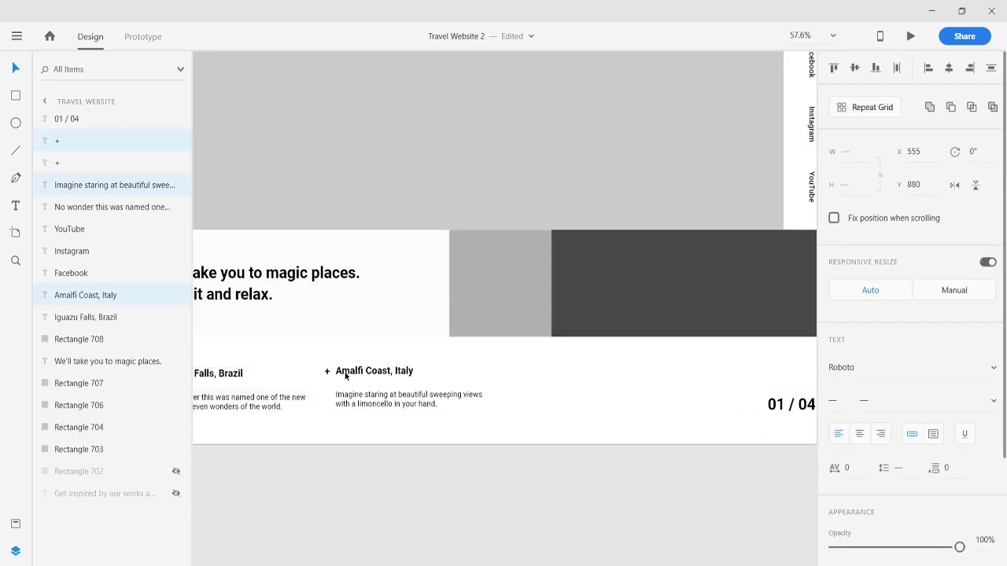
Copy the Amalfi heading and caption further right
{"action": "left_click", "coordinate": [527, 477]}
{"action": "scroll", "coordinate": [512, 362], "scroll_direction": "up", "scroll_amount": 1}
{"action": "left_click", "coordinate": [504, 362]}
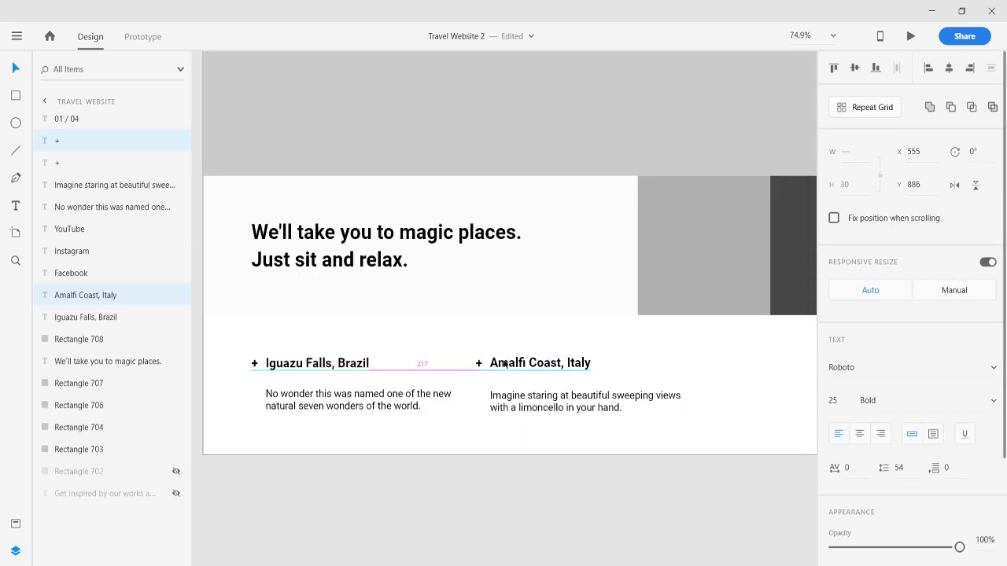
{"action": "left_click", "coordinate": [505, 397], "text": "shift"}
{"action": "scroll", "coordinate": [530, 435], "scroll_direction": "down", "scroll_amount": 1}
{"action": "scroll", "coordinate": [530, 435], "scroll_direction": "up", "scroll_amount": 1}
{"action": "left_click_drag", "start_coordinate": [401, 386], "coordinate": [578, 386]}
Retitle the copy 'Hallstatt, Austria' with the 'Get your cameras ready for this lakeside town' caption
{"action": "double_click", "coordinate": [593, 391]}
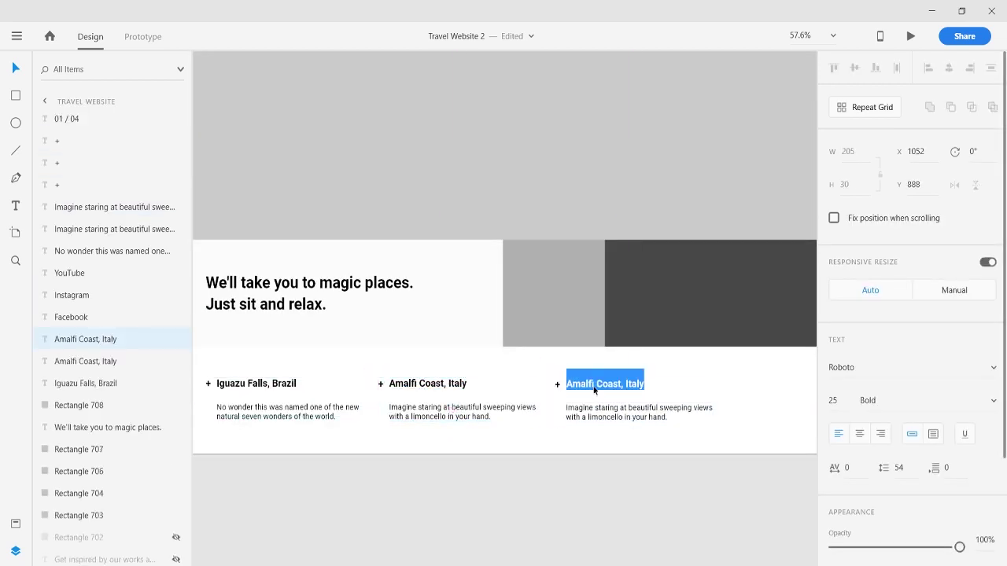
{"action": "type", "text": "Hallstatt, Austria"}
{"action": "double_click", "coordinate": [598, 413]}
{"action": "type", "text": "Get your cameras ready for this lakeside town. This is the "}
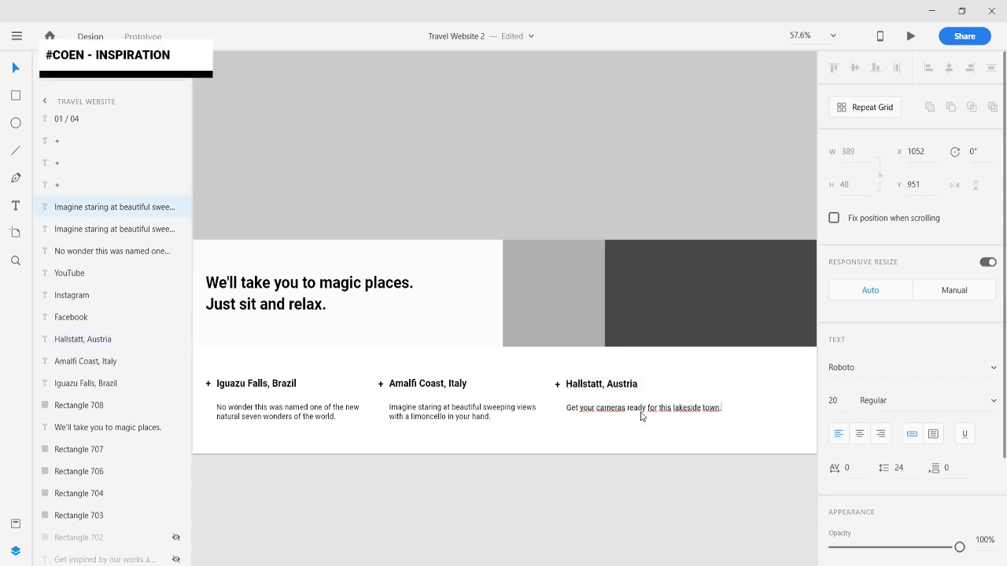
{"action": "type", "text": "most photographed"}
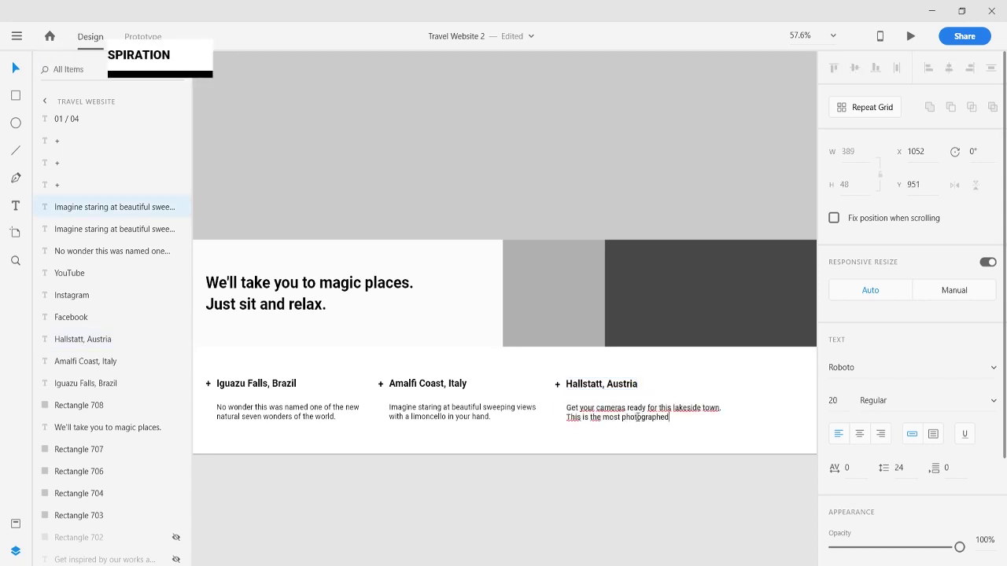
{"action": "type", "text": " place in Europa"}
{"action": "key", "text": "Escape"}
{"action": "key", "text": "Escape"}
{"action": "key", "text": "ctrl+0"}
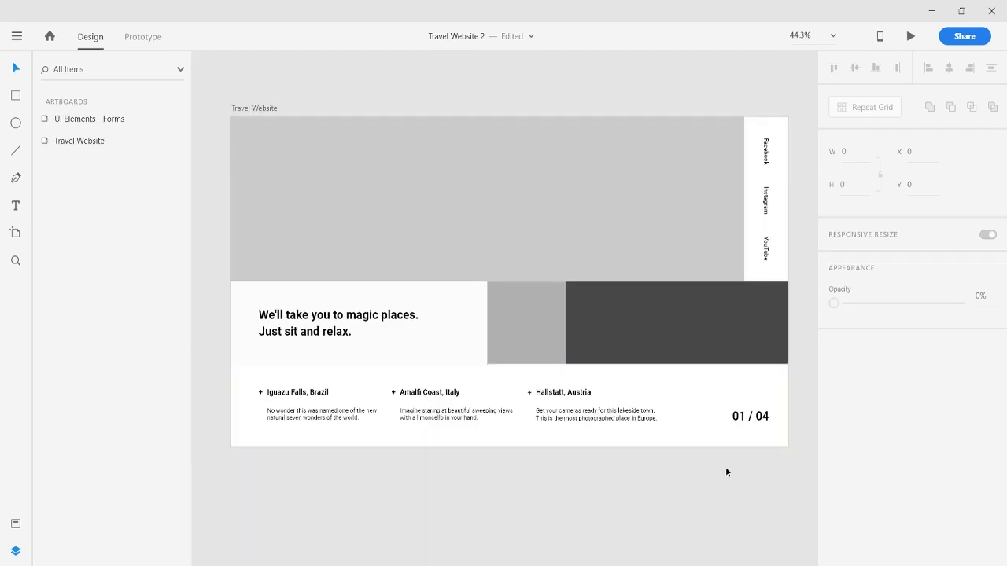
{"action": "left_click", "coordinate": [749, 416]}
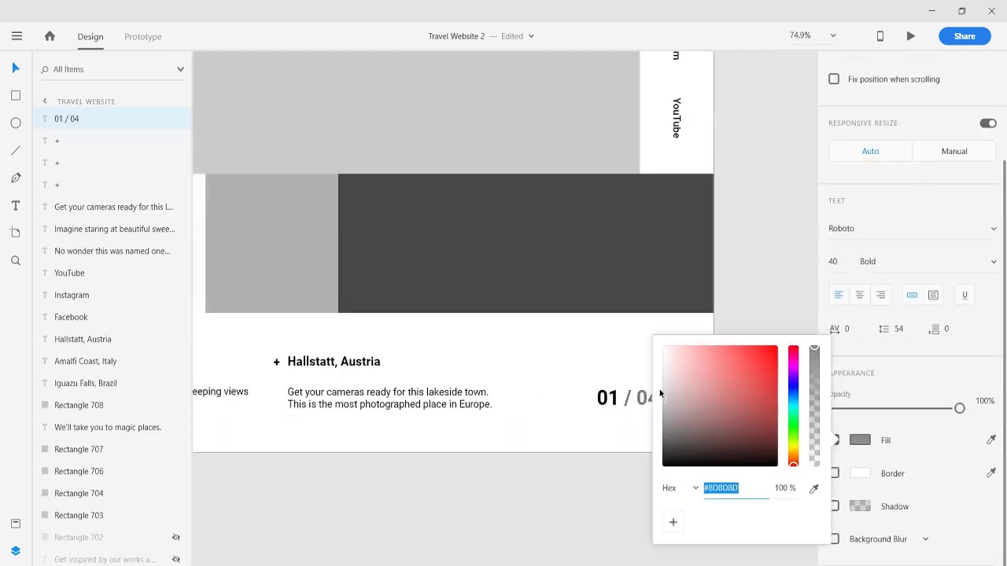
Add a borderless thin bar above the counter with a shorter black duplicate as progress
{"action": "key", "text": "Escape"}
{"action": "scroll", "coordinate": [659, 393], "scroll_direction": "up", "scroll_amount": 3}
{"action": "key", "text": "r"}
{"action": "left_click_drag", "start_coordinate": [481, 340], "coordinate": [590, 345]}
{"action": "left_click", "coordinate": [833, 407]}
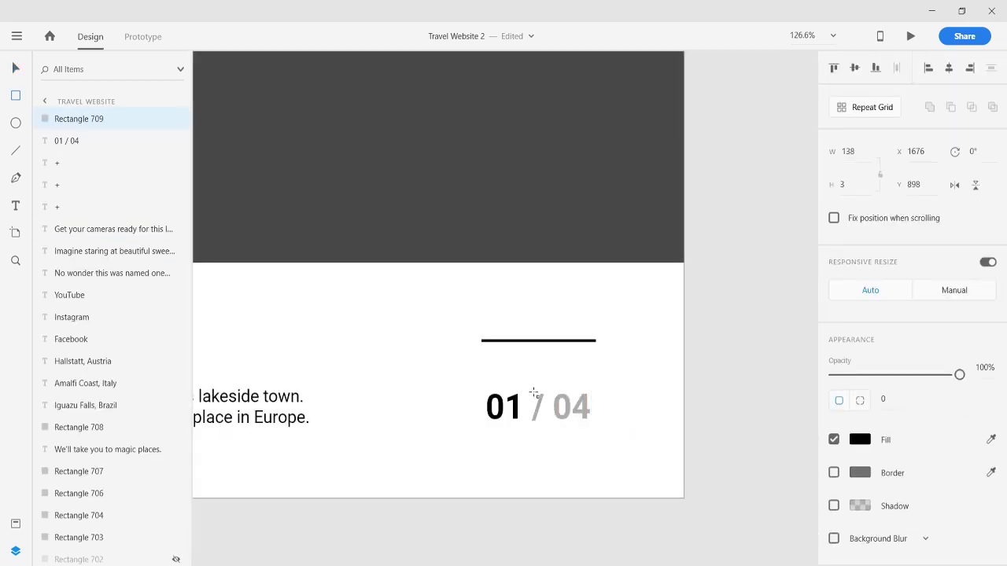
{"action": "key", "text": "ctrl+d"}
{"action": "scroll", "coordinate": [555, 341], "scroll_direction": "up", "scroll_amount": 3}
{"action": "scroll", "coordinate": [535, 330], "scroll_direction": "up", "scroll_amount": 3}
{"action": "left_click_drag", "start_coordinate": [356, 330], "coordinate": [610, 330]}
{"action": "left_click", "coordinate": [611, 366]}
{"action": "scroll", "coordinate": [610, 367], "scroll_direction": "down", "scroll_amount": 5}
{"action": "scroll", "coordinate": [550, 330], "scroll_direction": "down", "scroll_amount": 5}
Add a 'Count' label copied from a caption and placed under the progress bar
{"action": "left_click_drag", "start_coordinate": [383, 322], "coordinate": [623, 312]}
{"action": "double_click", "coordinate": [623, 312]}
{"action": "key", "text": "ctrl+a"}
{"action": "type", "text": "Count"}
{"action": "key", "text": "Escape"}
{"action": "left_click_drag", "start_coordinate": [456, 302], "coordinate": [617, 293]}
{"action": "key", "text": "Escape"}
{"action": "key", "text": "Escape"}
Select the Count label with both bars, then copy the headline upward above itself
{"action": "left_click", "coordinate": [633, 293]}
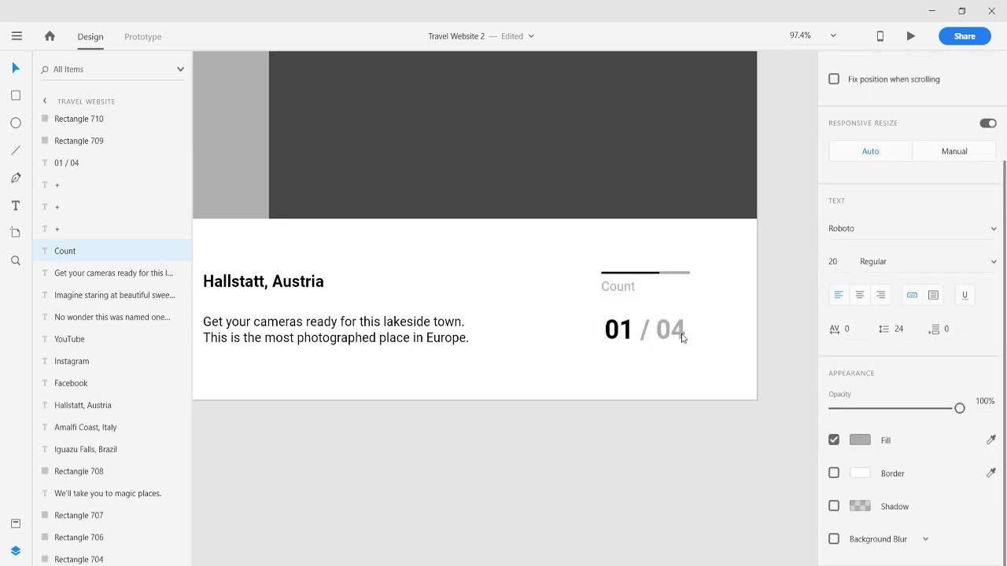
{"action": "scroll", "coordinate": [678, 259], "scroll_direction": "up", "scroll_amount": 2}
{"action": "left_click", "coordinate": [621, 279]}
{"action": "left_click", "coordinate": [583, 312], "text": "shift"}
{"action": "scroll", "coordinate": [583, 312], "scroll_direction": "down", "scroll_amount": 2}
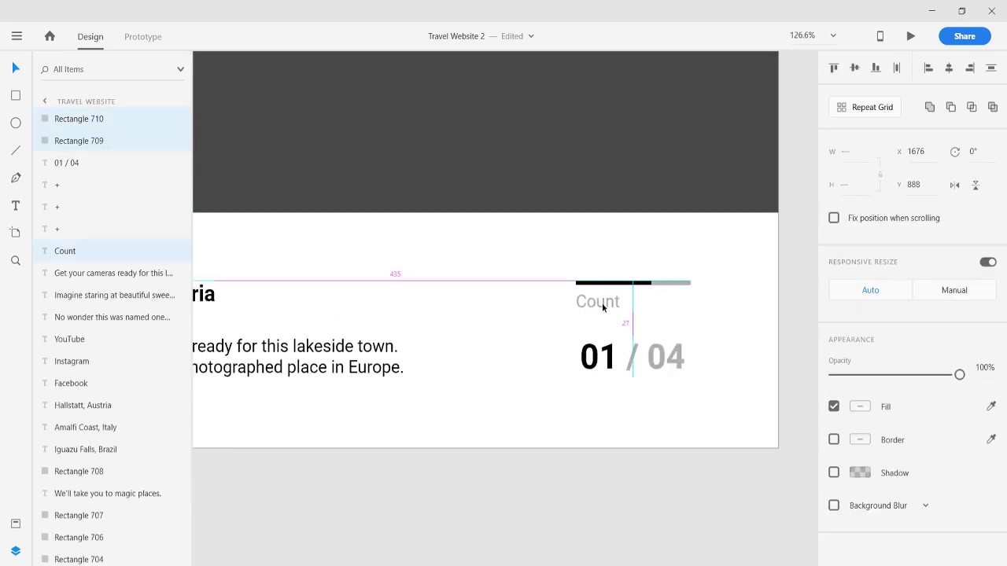
{"action": "key", "text": "Escape"}
{"action": "scroll", "coordinate": [582, 312], "scroll_direction": "down", "scroll_amount": 3}
{"action": "scroll", "coordinate": [326, 314], "scroll_direction": "up", "scroll_amount": 1}
{"action": "mouse_move", "coordinate": [295, 291]}
{"action": "left_mouse_down"}
{"action": "mouse_move", "coordinate": [295, 304]}
{"action": "mouse_move", "coordinate": [310, 294]}
{"action": "left_mouse_up"}
Retype the copied headline as the small label 'View our projects' above the tagline
{"action": "double_click", "coordinate": [309, 294]}
{"action": "key", "text": "ctrl+a"}
{"action": "key", "text": "BackSpace"}
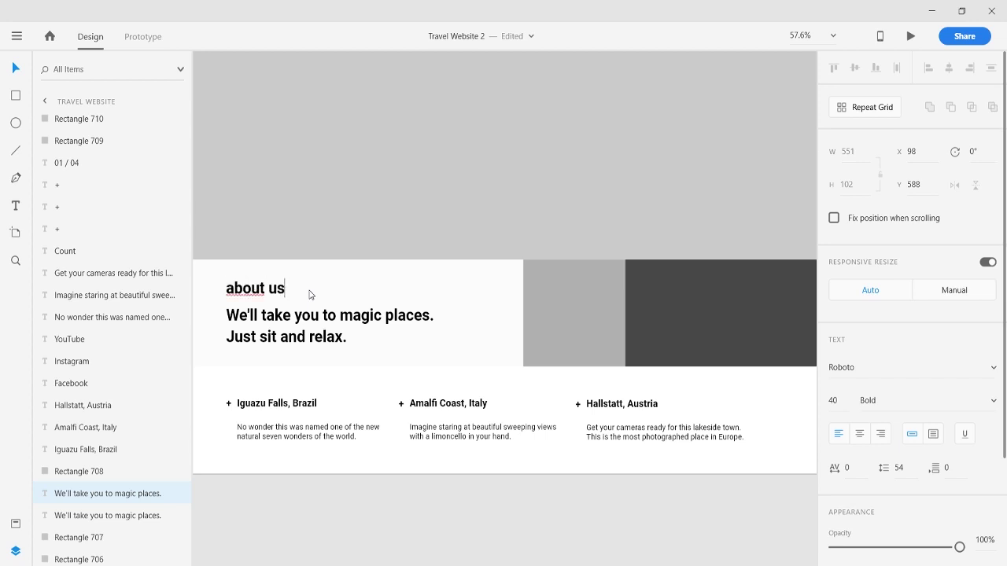
{"action": "type", "text": "Check our projects"}
{"action": "key", "text": "ctrl+a"}
{"action": "type", "text": "Lat"}
{"action": "key", "text": "BackSpace"}
{"action": "key", "text": "BackSpace"}
{"action": "key", "text": "BackSpace"}
{"action": "type", "text": "View our projects"}
{"action": "key", "text": "Escape"}
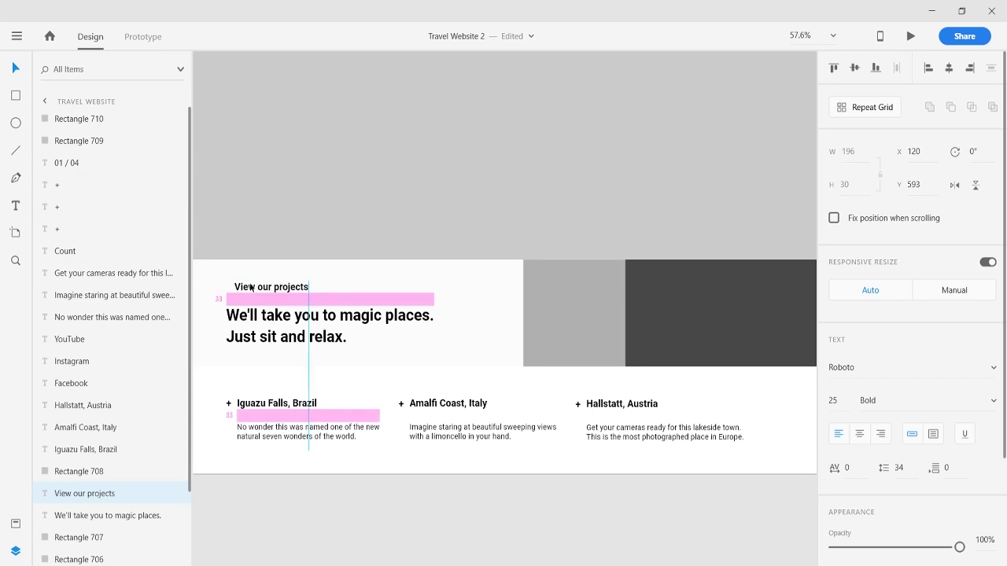
{"action": "key", "text": "Escape"}
{"action": "scroll", "coordinate": [389, 287], "scroll_direction": "down", "scroll_amount": 1}
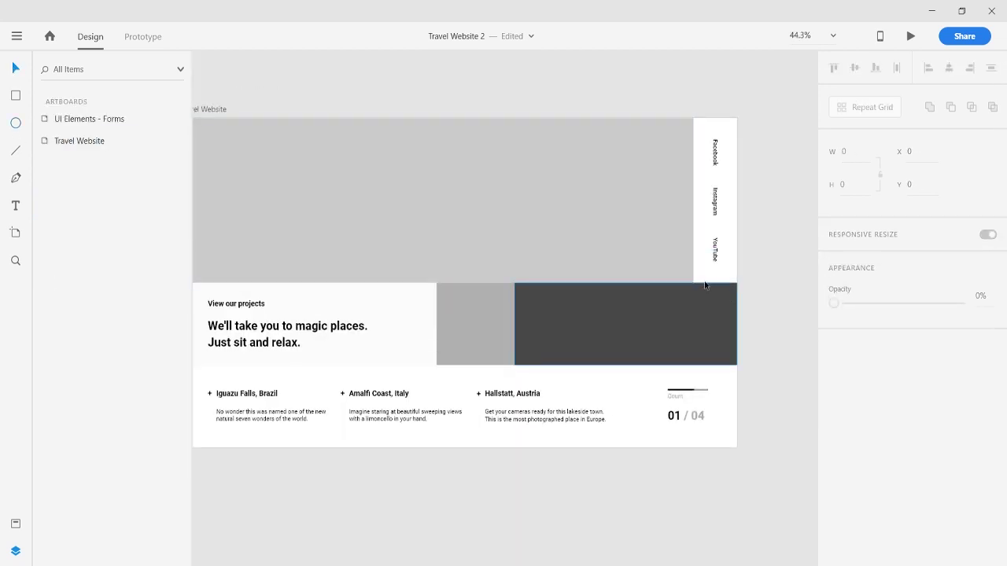
Copy a heading into the hero and retype it as the About us and other nav links
{"action": "mouse_move", "coordinate": [451, 409]}
{"action": "left_mouse_down"}
{"action": "mouse_move", "coordinate": [441, 186]}
{"action": "mouse_move", "coordinate": [549, 183]}
{"action": "left_mouse_up"}
{"action": "type", "text": "us"}
{"action": "key", "text": "Escape"}
{"action": "key", "text": "Escape"}
{"action": "double_click", "coordinate": [459, 182]}
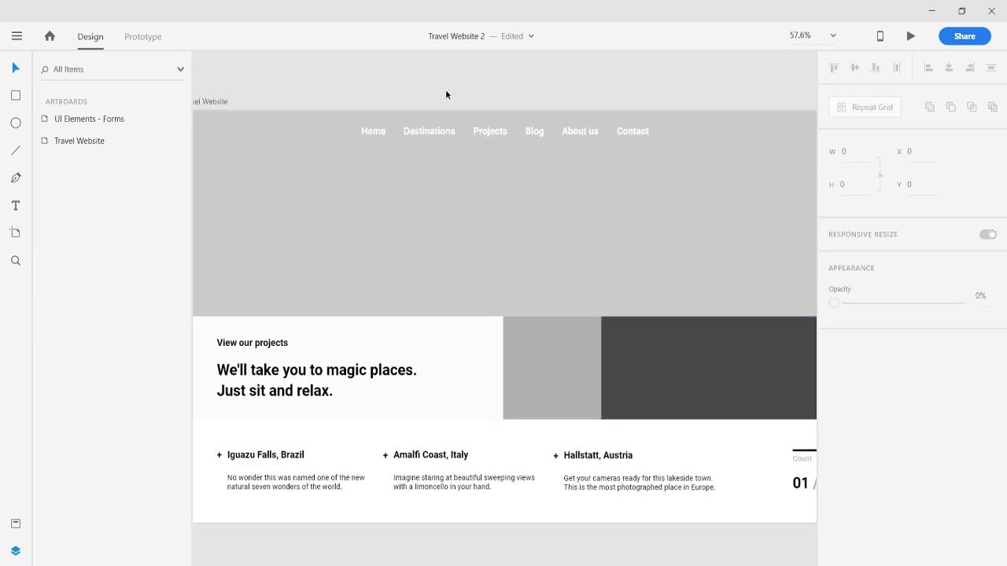
{"action": "left_click", "coordinate": [538, 130]}
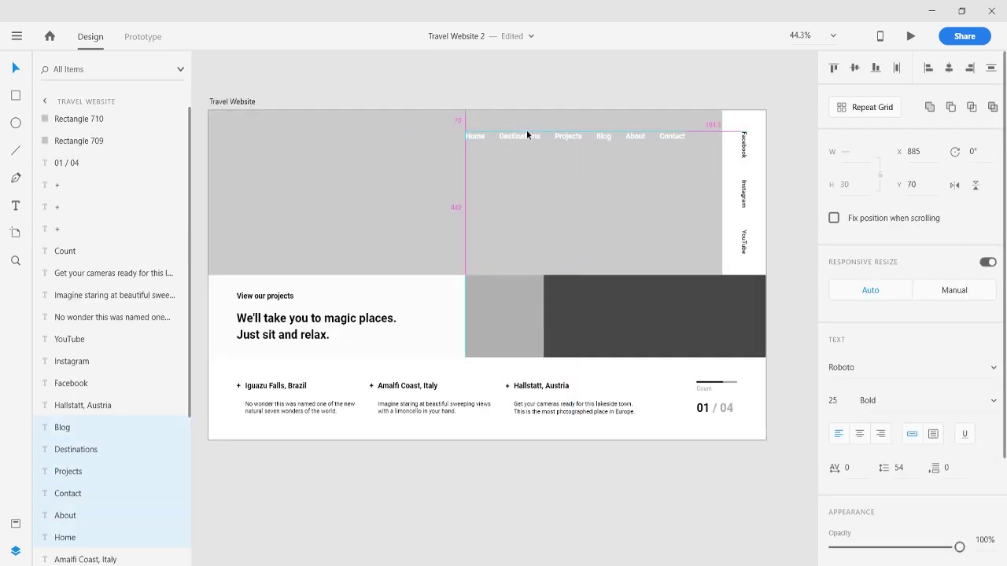
Copy Home to the hero's far left and add a red accent block
{"action": "left_click_drag", "start_coordinate": [506, 128], "coordinate": [274, 130]}
{"action": "mouse_move", "coordinate": [779, 118]}
{"action": "left_mouse_down"}
{"action": "mouse_move", "coordinate": [796, 135]}
{"action": "mouse_move", "coordinate": [286, 153]}
{"action": "mouse_move", "coordinate": [301, 144]}
{"action": "mouse_move", "coordinate": [249, 431]}
{"action": "left_mouse_up"}
{"action": "left_click", "coordinate": [860, 439]}
Stretch the red block into a left bar and left-align the hero texts against it
{"action": "mouse_move", "coordinate": [248, 128]}
{"action": "left_mouse_down"}
{"action": "mouse_move", "coordinate": [249, 102]}
{"action": "mouse_move", "coordinate": [421, 403]}
{"action": "left_mouse_up"}
{"action": "left_click", "coordinate": [267, 128]}
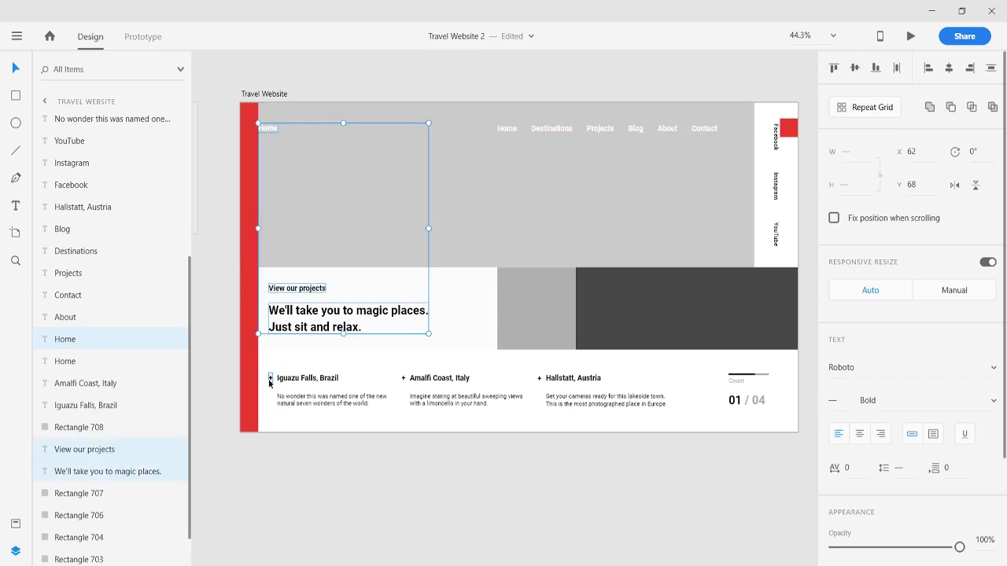
{"action": "left_click", "coordinate": [571, 399], "text": "shift"}
{"action": "left_click", "coordinate": [314, 318]}
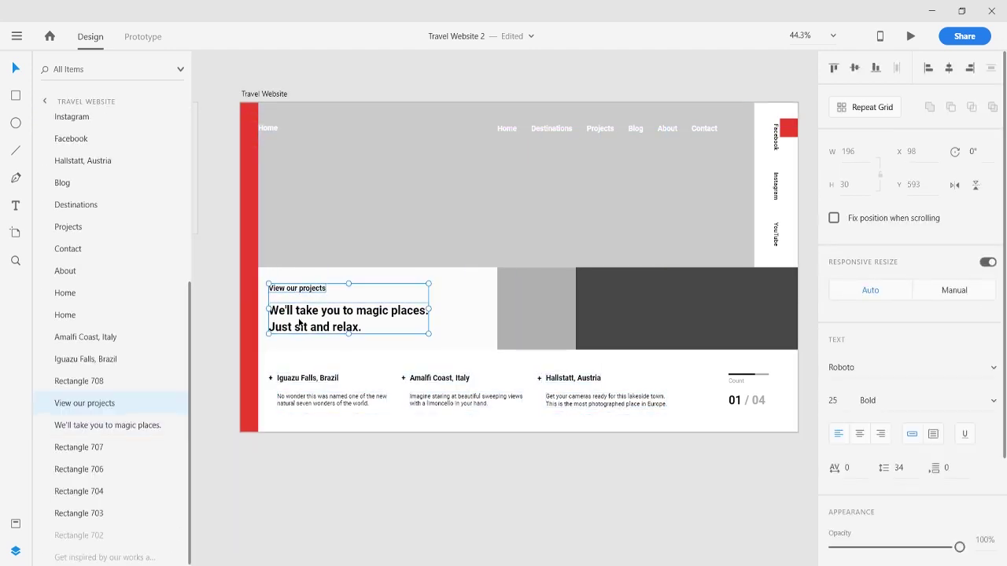
{"action": "left_click", "coordinate": [314, 378]}
{"action": "left_click", "coordinate": [419, 378], "text": "shift"}
{"action": "left_click", "coordinate": [572, 378], "text": "shift"}
{"action": "left_click", "coordinate": [314, 318], "text": "shift"}
{"action": "key", "text": "shift+Left"}
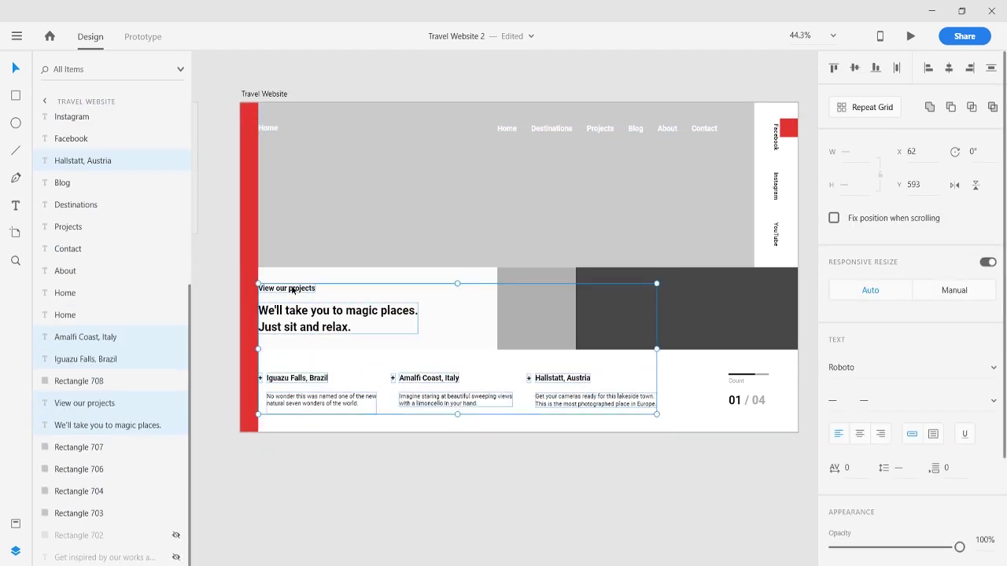
Delete the red bar and rename the top-left Home text to TravelShares
{"action": "left_click", "coordinate": [249, 282]}
{"action": "key", "text": "Delete"}
{"action": "left_click", "coordinate": [264, 130]}
{"action": "type", "text": "TravelShaces"}
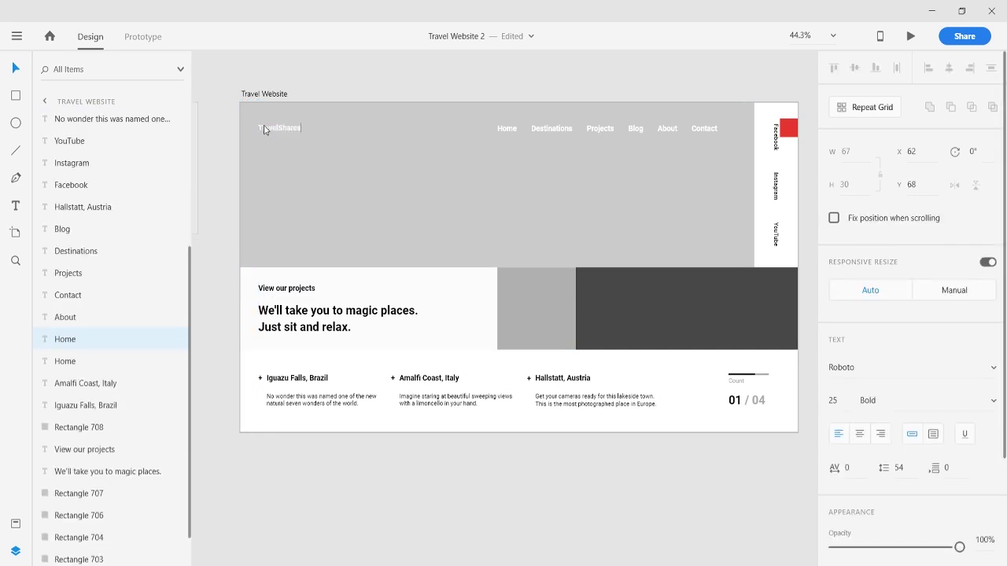
{"action": "left_click", "coordinate": [338, 62]}
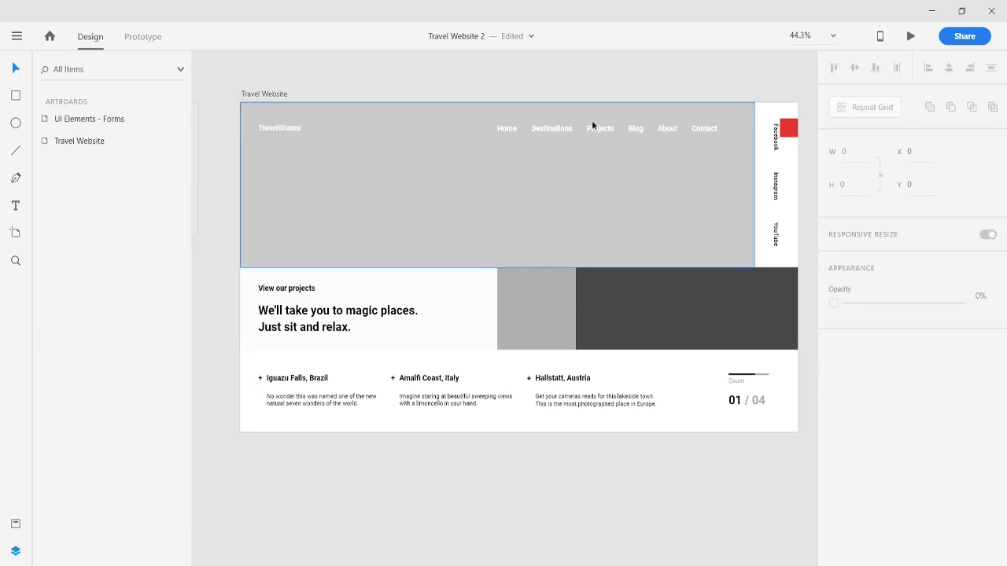
Move the progress bar into the dark panel and add a 'Latest video' label there
{"action": "scroll", "coordinate": [622, 351], "scroll_direction": "up", "scroll_amount": 3}
{"action": "left_click_drag", "start_coordinate": [738, 376], "coordinate": [556, 272]}
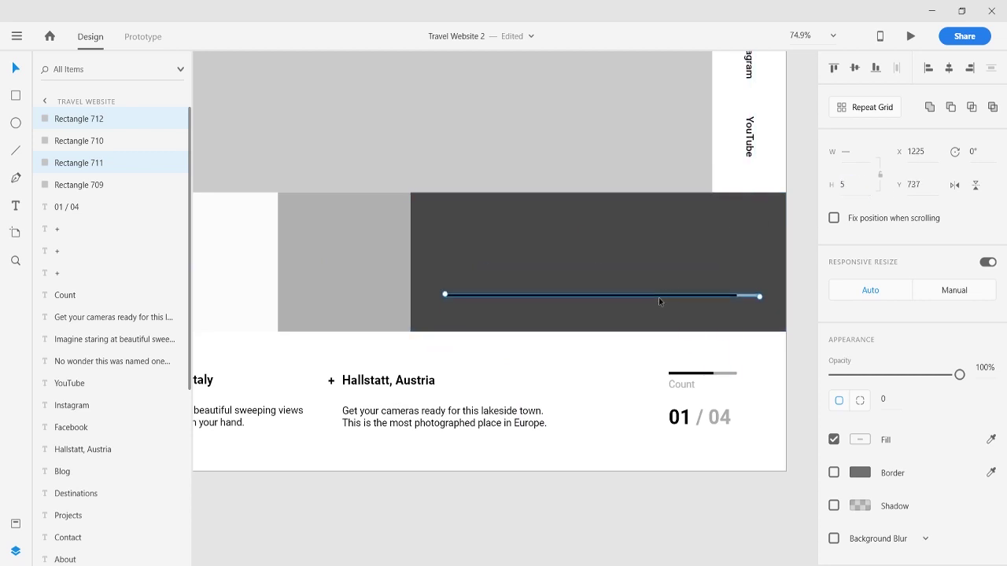
{"action": "left_click_drag", "start_coordinate": [681, 384], "coordinate": [762, 226]}
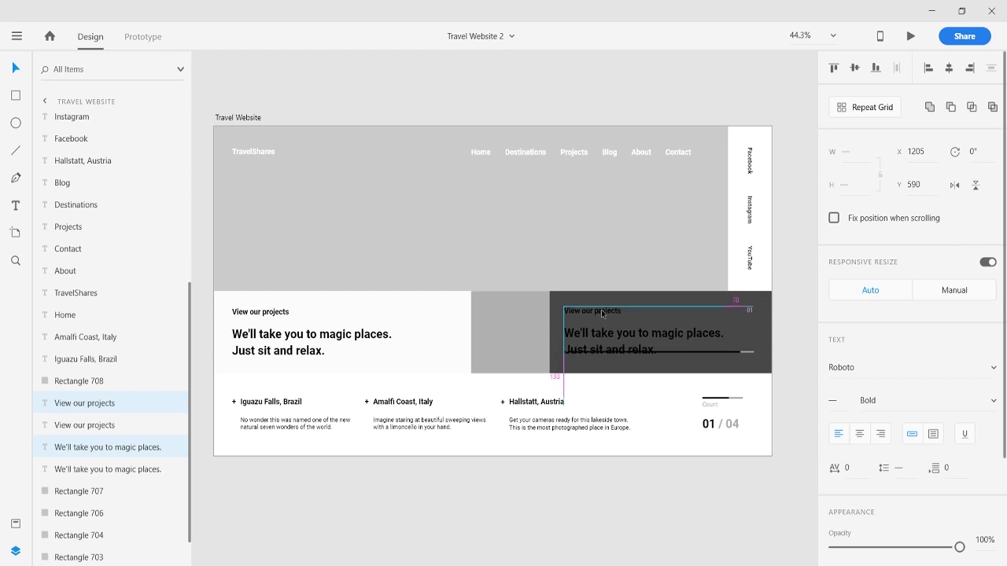
{"action": "type", "text": "iew our latest video"}
{"action": "left_click_drag", "start_coordinate": [563, 302], "coordinate": [499, 308]}
{"action": "type", "text": "L"}
{"action": "key", "text": "Escape"}
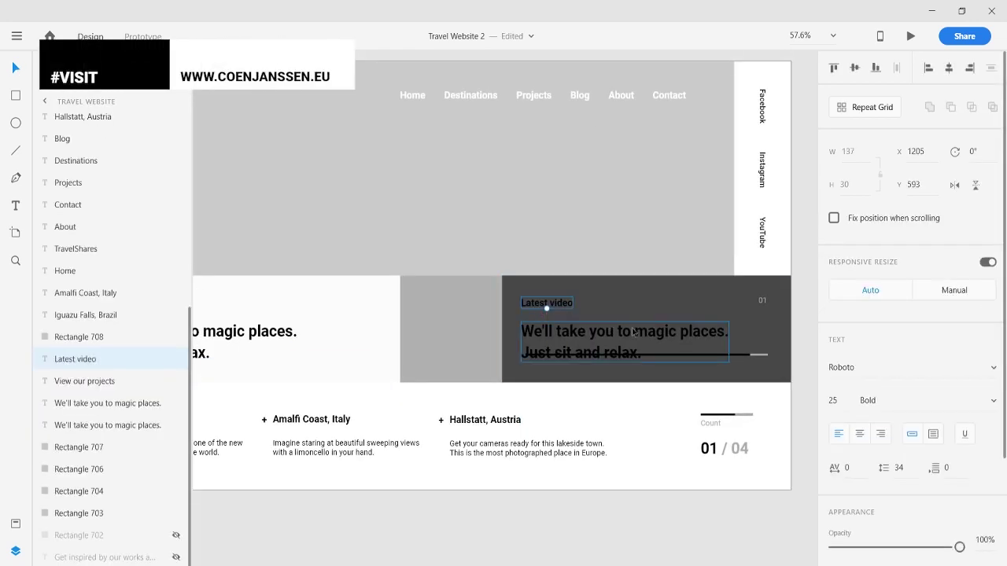
Retype the panel headline as 'Want to know why it's called the Rose City?'
{"action": "double_click", "coordinate": [633, 332]}
{"action": "key", "text": "ctrl+a"}
{"action": "type", "text": "Wan"}
{"action": "key", "text": "Left"}
{"action": "type", "text": "h"}
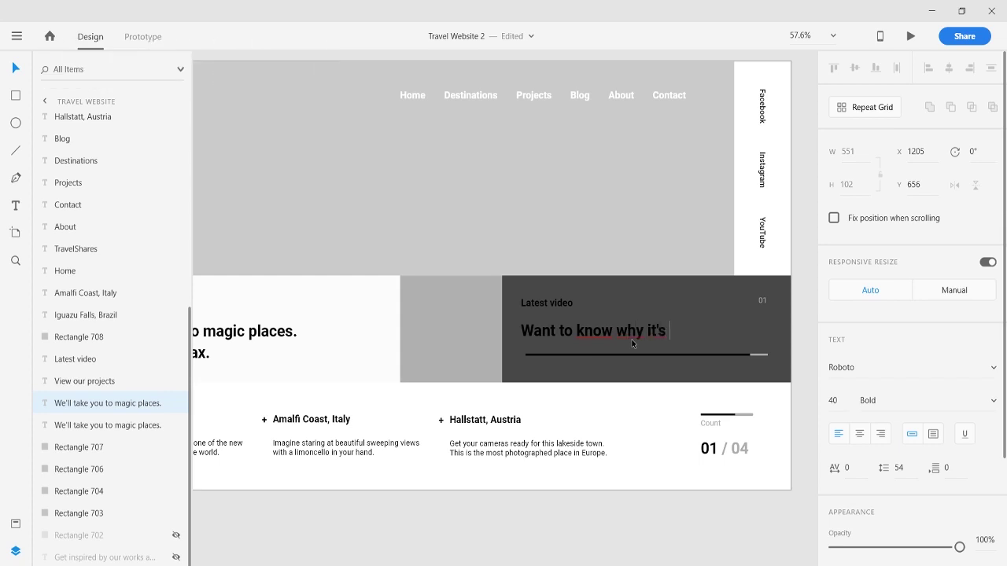
{"action": "left_click", "coordinate": [755, 355]}
{"action": "scroll", "coordinate": [761, 346], "scroll_direction": "up", "scroll_amount": 2}
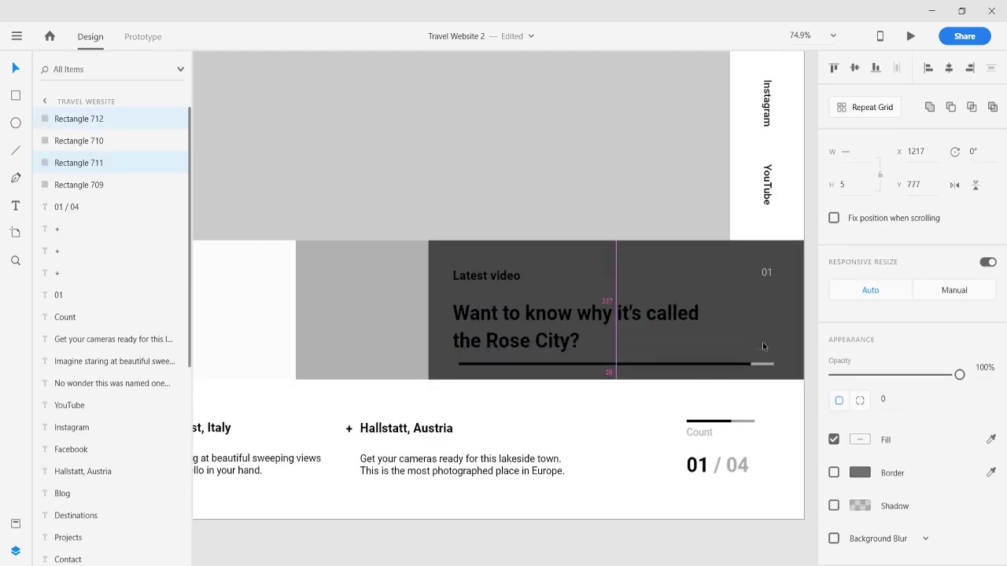
{"action": "left_click", "coordinate": [577, 354]}
{"action": "scroll", "coordinate": [414, 325], "scroll_direction": "down", "scroll_amount": 3}
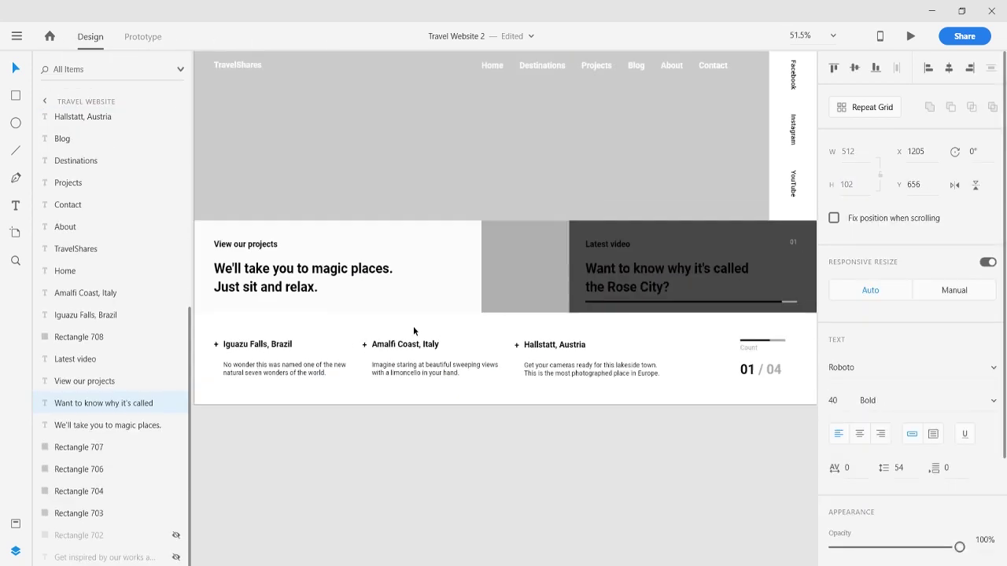
{"action": "key", "text": "Escape"}
{"action": "scroll", "coordinate": [736, 361], "scroll_direction": "up", "scroll_amount": 2}
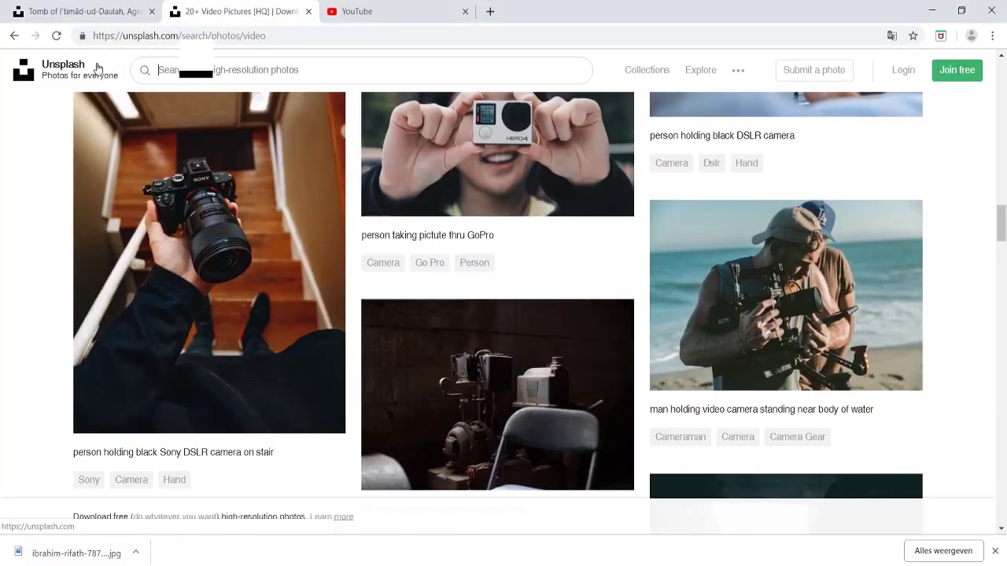
{"action": "type", "text": "petra jordan"}
Download the Petra, Jordan photo from the 'petra jordan' search results
{"action": "scroll", "coordinate": [503, 315], "scroll_direction": "down", "scroll_amount": 5}
{"action": "scroll", "coordinate": [503, 315], "scroll_direction": "up", "scroll_amount": 5}
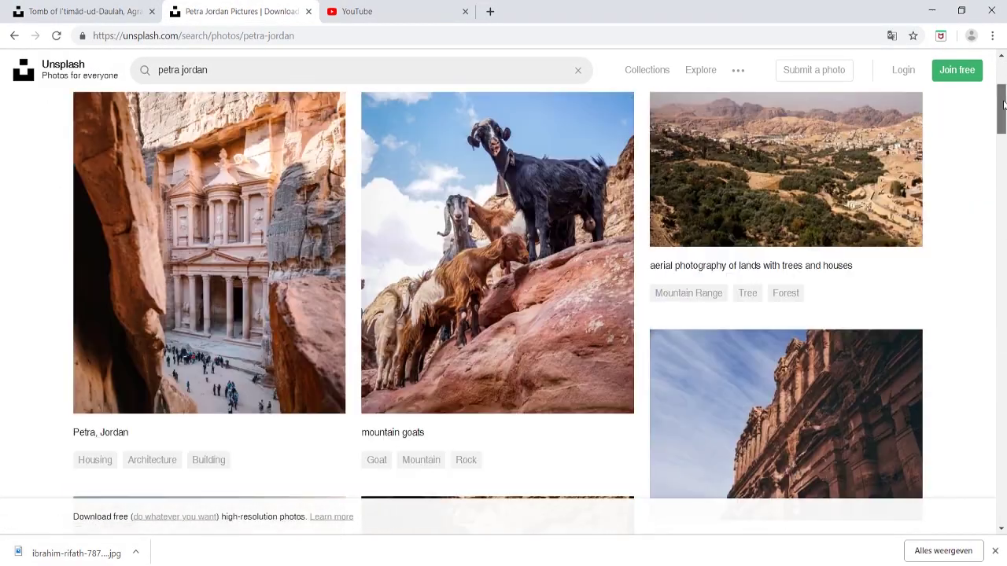
{"action": "left_click", "coordinate": [248, 423]}
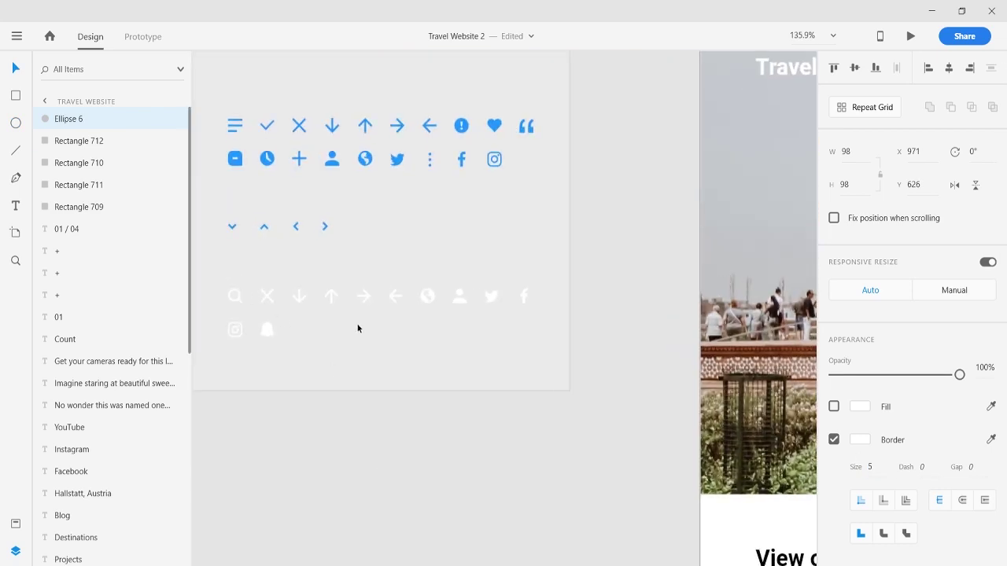
Detach the check icon from its symbol and zoom to 25% to locate the video panel
{"action": "left_click", "coordinate": [267, 125]}
{"action": "right_click", "coordinate": [268, 125]}
{"action": "left_click", "coordinate": [307, 404]}
{"action": "scroll", "coordinate": [369, 303], "scroll_direction": "down", "scroll_amount": 3}
{"action": "left_click", "coordinate": [369, 302]}
{"action": "left_click", "coordinate": [832, 36]}
{"action": "left_click", "coordinate": [731, 55]}
{"action": "scroll", "coordinate": [521, 196], "scroll_direction": "up", "scroll_amount": 2}
{"action": "scroll", "coordinate": [364, 173], "scroll_direction": "down", "scroll_amount": 3}
{"action": "scroll", "coordinate": [508, 233], "scroll_direction": "up", "scroll_amount": 1}
{"action": "scroll", "coordinate": [483, 318], "scroll_direction": "right", "scroll_amount": 5}
{"action": "scroll", "coordinate": [484, 319], "scroll_direction": "down", "scroll_amount": 1}
{"action": "left_click", "coordinate": [832, 35]}
{"action": "scroll", "coordinate": [491, 199], "scroll_direction": "up", "scroll_amount": 1}
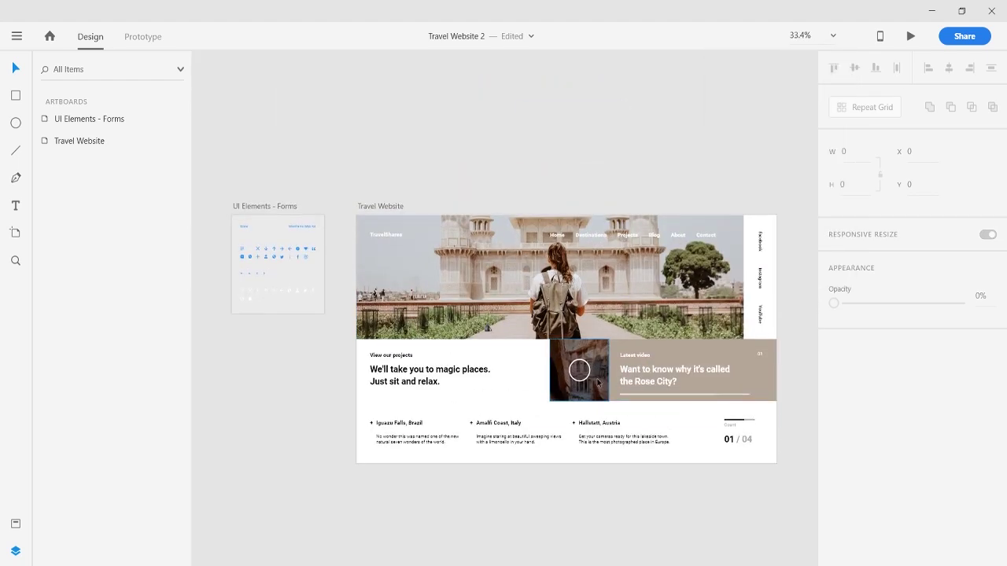
{"action": "key", "text": "super"}
{"action": "key", "text": "super"}
{"action": "scroll", "coordinate": [492, 199], "scroll_direction": "up", "scroll_amount": 3}
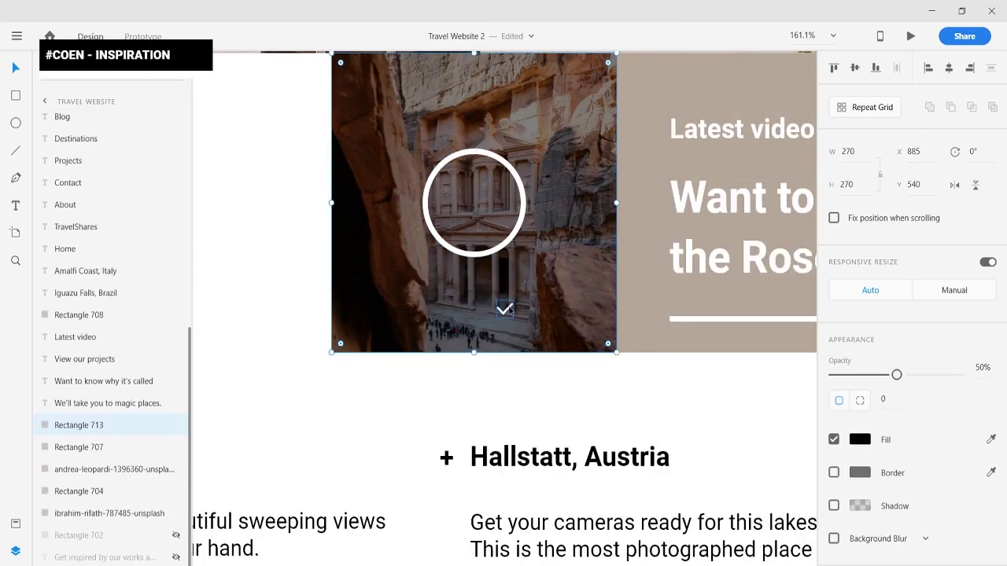
Replace the check icon in the circle with a pasted Forward arrow icon
{"action": "left_click_drag", "start_coordinate": [504, 309], "coordinate": [476, 204]}
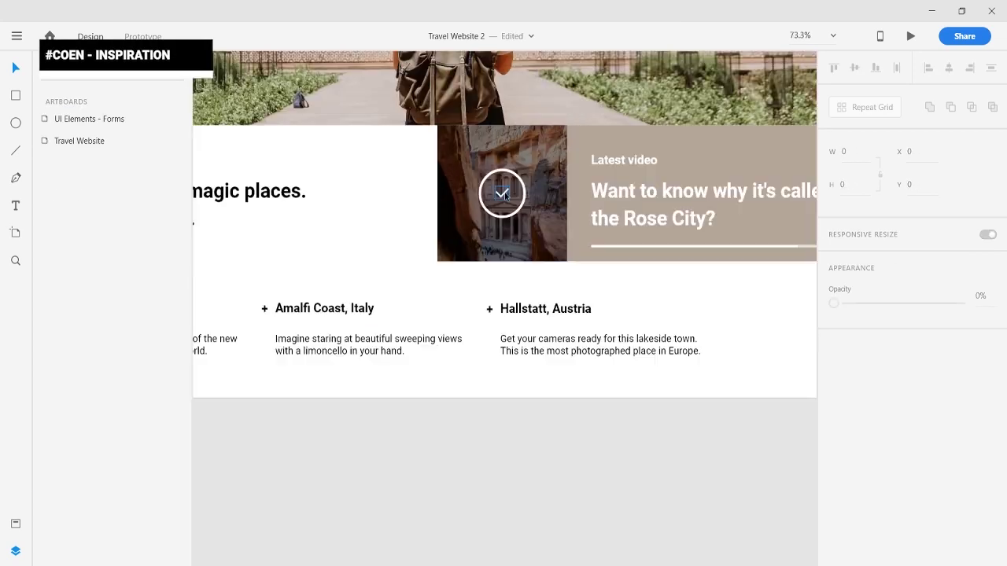
{"action": "right_click", "coordinate": [500, 193]}
{"action": "left_click", "coordinate": [562, 153]}
{"action": "scroll", "coordinate": [302, 78], "scroll_direction": "up", "scroll_amount": 5}
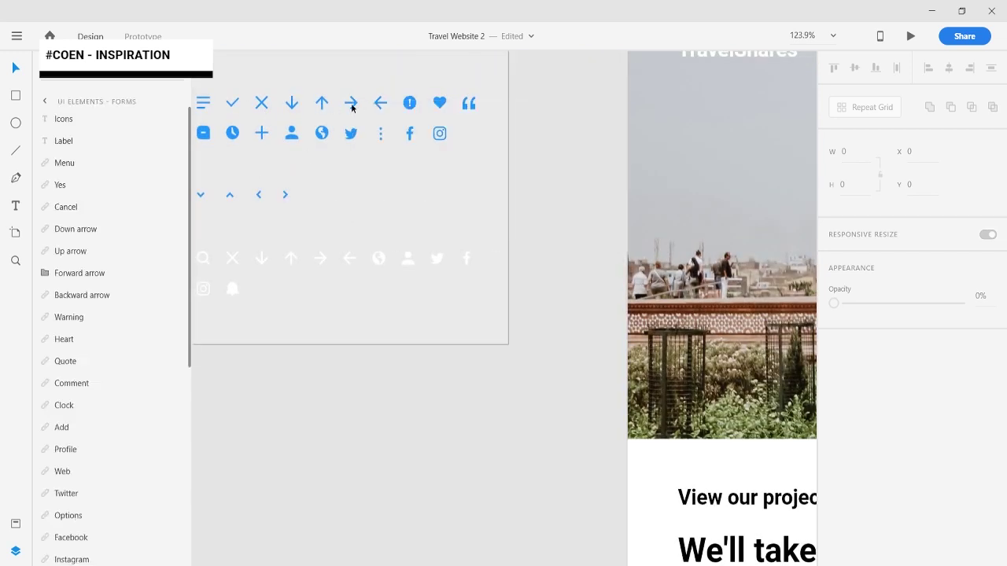
{"action": "right_click", "coordinate": [352, 107]}
{"action": "left_click", "coordinate": [378, 180]}
{"action": "key", "text": "ctrl+0"}
{"action": "key", "text": "ctrl+v"}
{"action": "key", "text": "ctrl+3"}
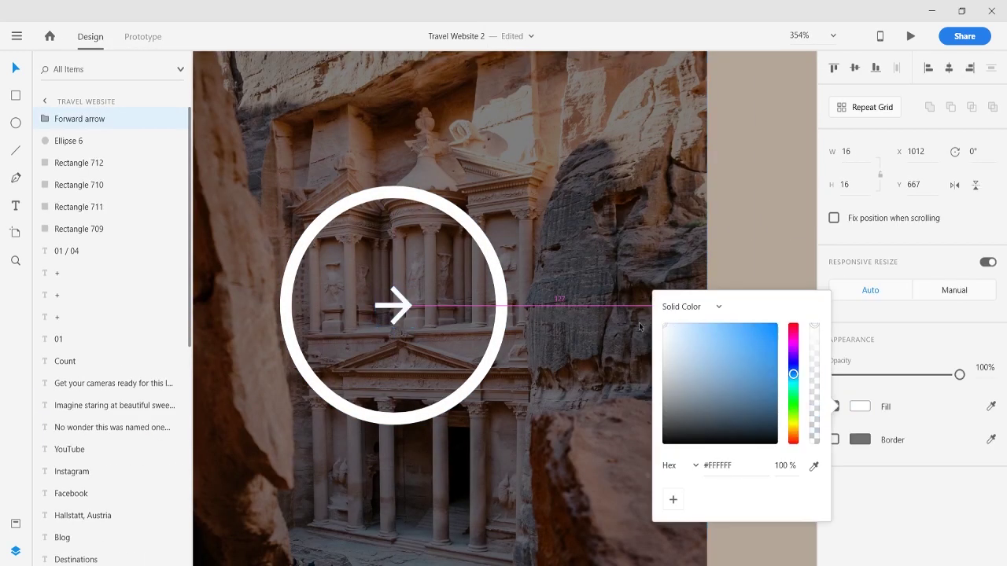
Duplicate the video panel's 01 label directly below the original
{"action": "right_click", "coordinate": [412, 306]}
{"action": "left_click", "coordinate": [465, 175]}
{"action": "key", "text": "ctrl+0"}
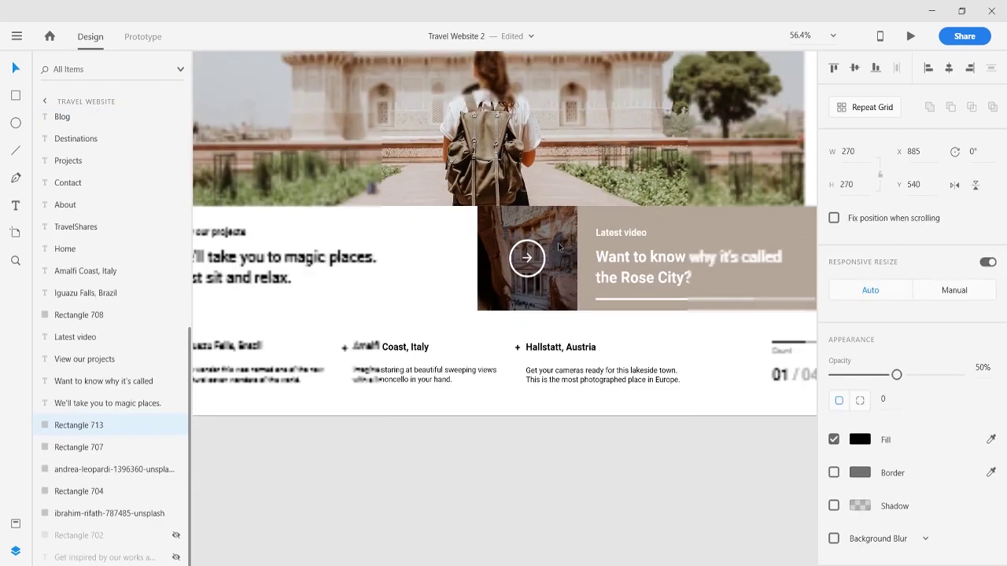
{"action": "left_click", "coordinate": [796, 309]}
{"action": "scroll", "coordinate": [797, 301], "scroll_direction": "up", "scroll_amount": 5}
{"action": "left_click", "coordinate": [574, 383]}
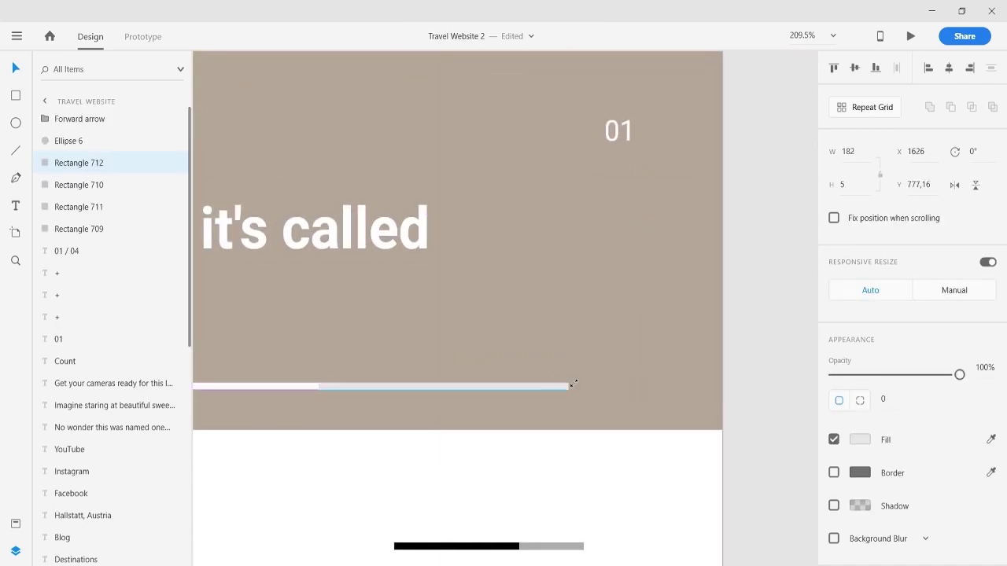
{"action": "left_click", "coordinate": [755, 196]}
{"action": "scroll", "coordinate": [659, 146], "scroll_direction": "down", "scroll_amount": 2}
{"action": "left_click_drag", "start_coordinate": [659, 146], "coordinate": [654, 196]}
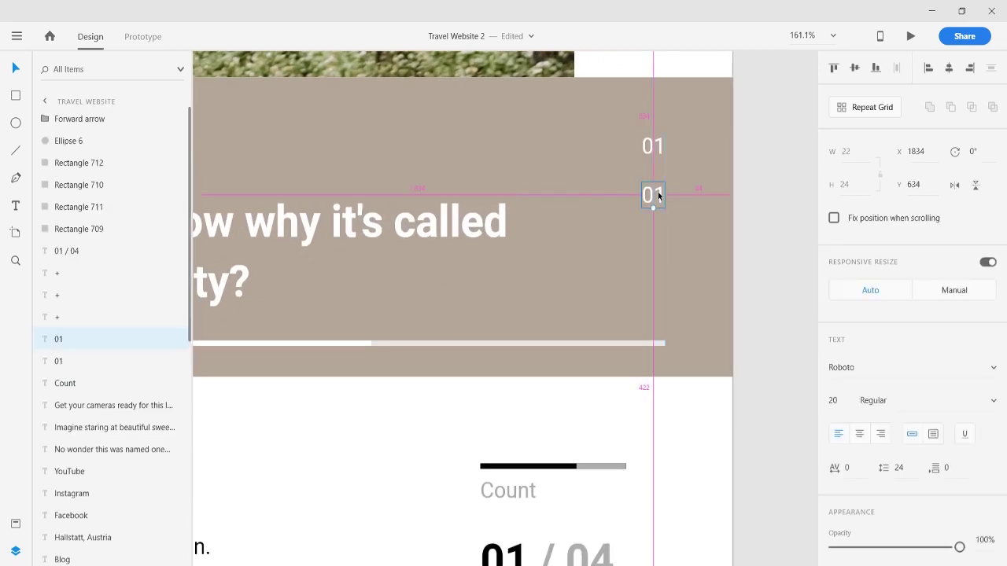
Draw a dark overlay rectangle across the top of the hero and send it backward
{"action": "key", "text": "r"}
{"action": "left_click_drag", "start_coordinate": [203, 100], "coordinate": [755, 213]}
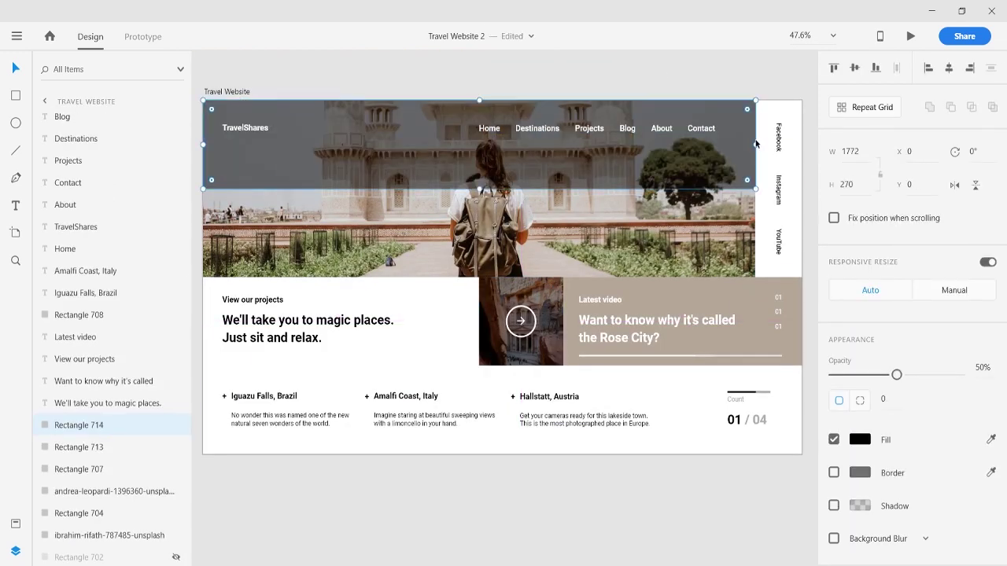
{"action": "left_click_drag", "start_coordinate": [481, 214], "coordinate": [480, 277]}
{"action": "mouse_move", "coordinate": [79, 425]}
{"action": "left_mouse_down"}
{"action": "mouse_move", "coordinate": [96, 559]}
{"action": "mouse_move", "coordinate": [94, 503]}
{"action": "left_mouse_up"}
{"action": "left_click", "coordinate": [548, 397]}
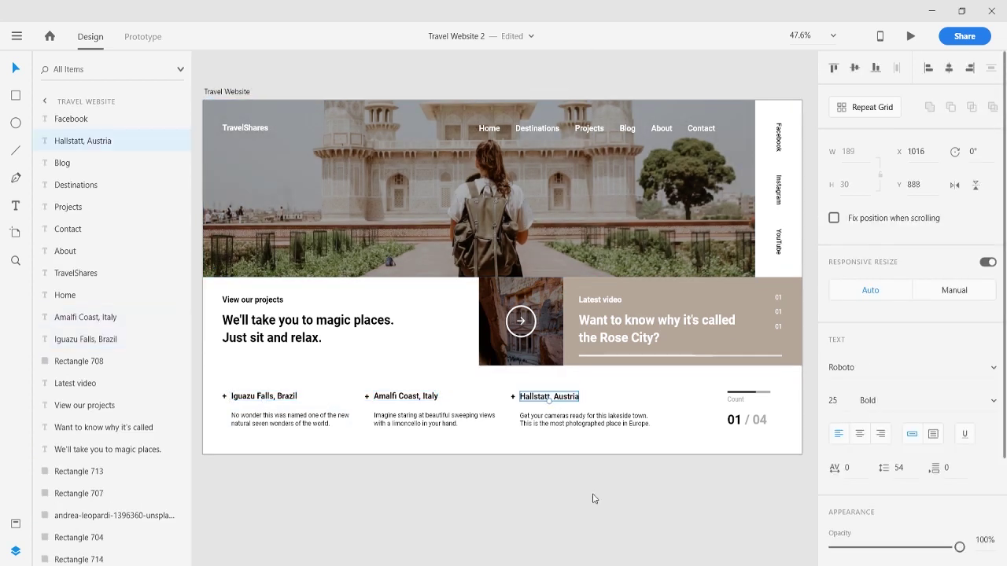
Change the Latest video panel's fill to a darker brown
{"action": "left_click", "coordinate": [692, 315]}
{"action": "left_click", "coordinate": [860, 440]}
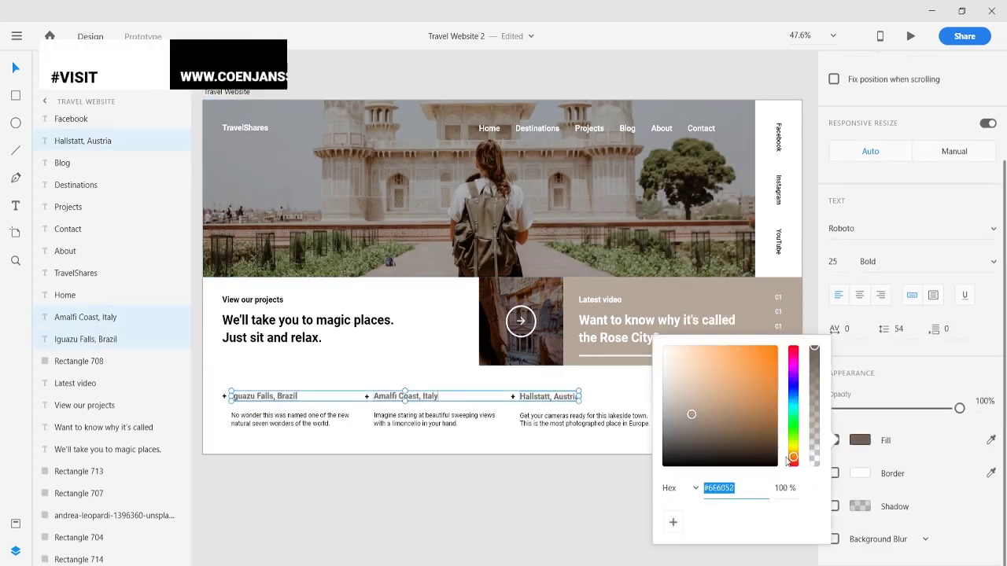
{"action": "left_click", "coordinate": [860, 441]}
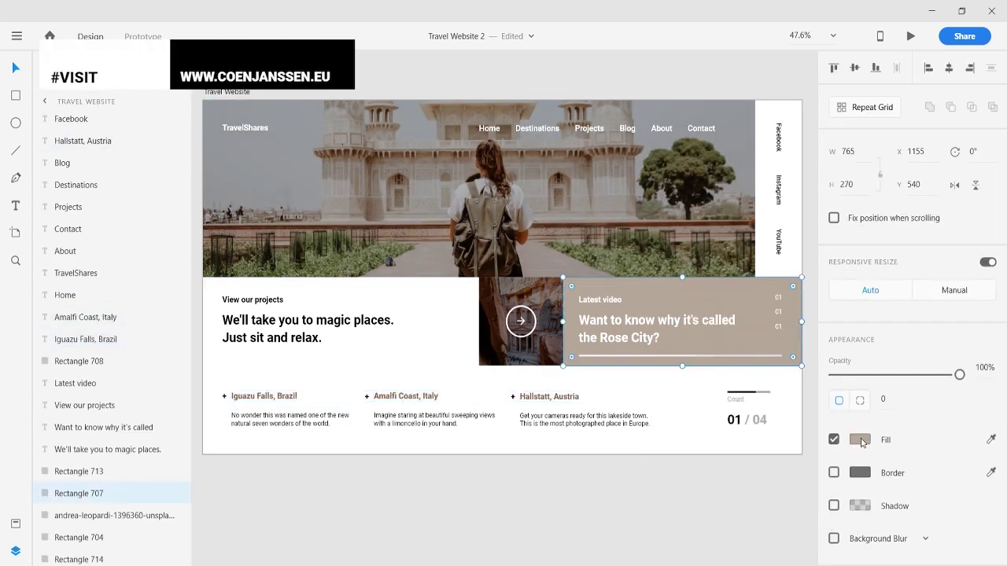
{"action": "left_click", "coordinate": [338, 344]}
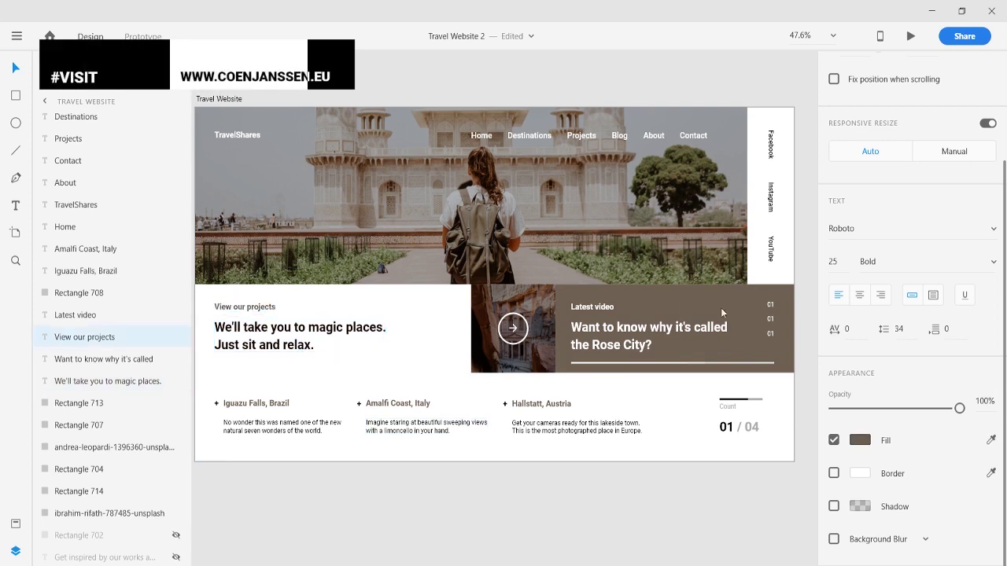
Renumber the copied counter labels as 02 through 04
{"action": "scroll", "coordinate": [722, 313], "scroll_direction": "up", "scroll_amount": 5}
{"action": "double_click", "coordinate": [690, 333]}
{"action": "key", "text": "BackSpace"}
{"action": "type", "text": "2"}
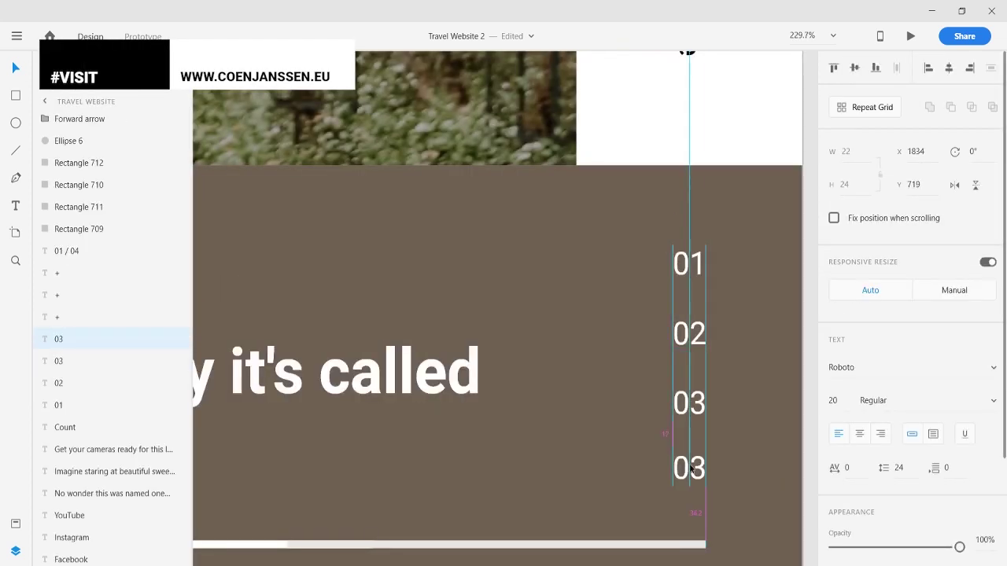
{"action": "double_click", "coordinate": [690, 469]}
{"action": "key", "text": "BackSpace"}
Fade the 02–04 counter labels to 65% opacity
{"action": "left_click", "coordinate": [689, 267], "text": "shift"}
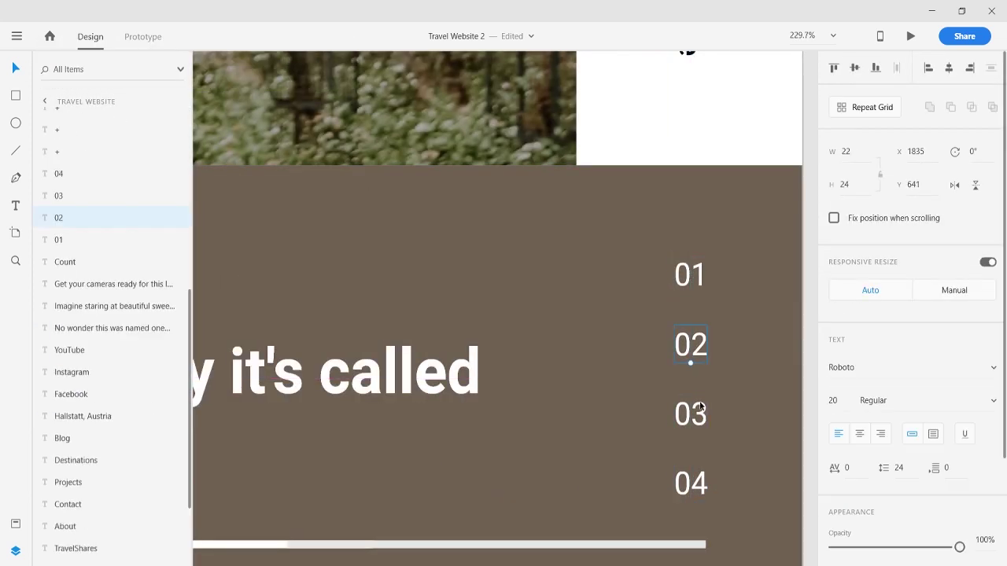
{"action": "scroll", "coordinate": [908, 417], "scroll_direction": "down", "scroll_amount": 2}
{"action": "left_click_drag", "start_coordinate": [959, 408], "coordinate": [912, 409]}
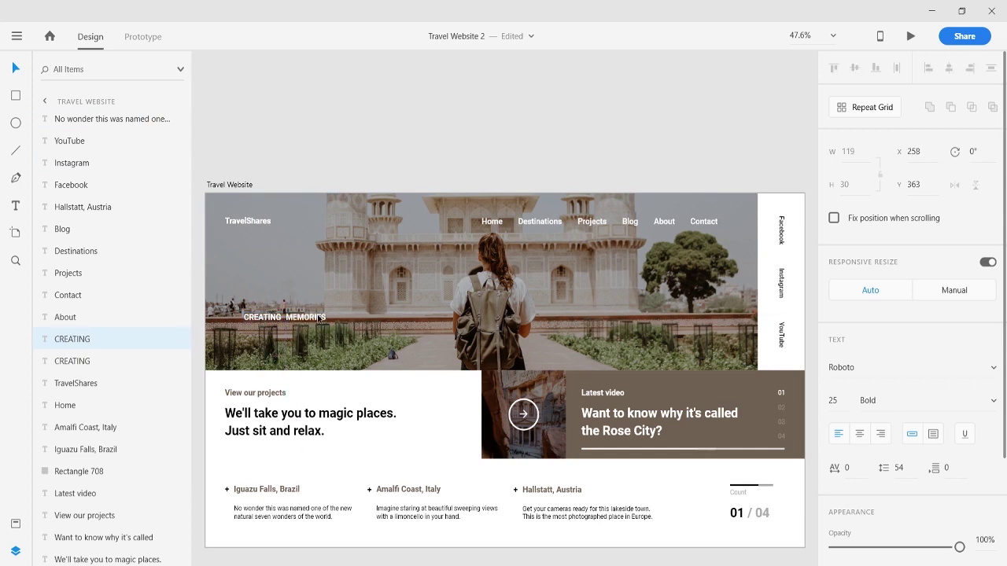
Place MEMORIES beneath CREATING on the hero's left side
{"action": "key", "text": "Escape"}
{"action": "scroll", "coordinate": [904, 354], "scroll_direction": "down", "scroll_amount": 3}
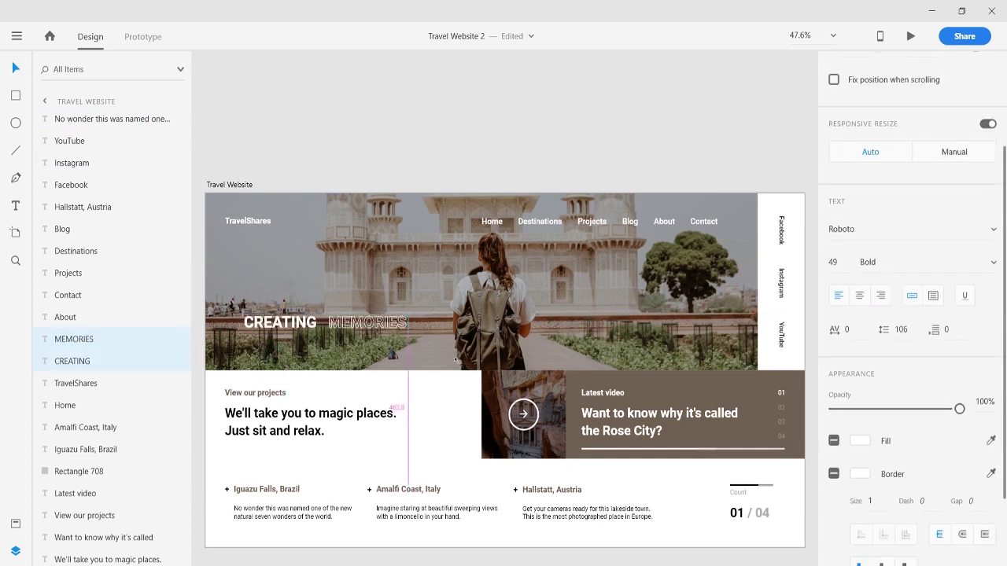
{"action": "left_click_drag", "start_coordinate": [484, 335], "coordinate": [467, 335]}
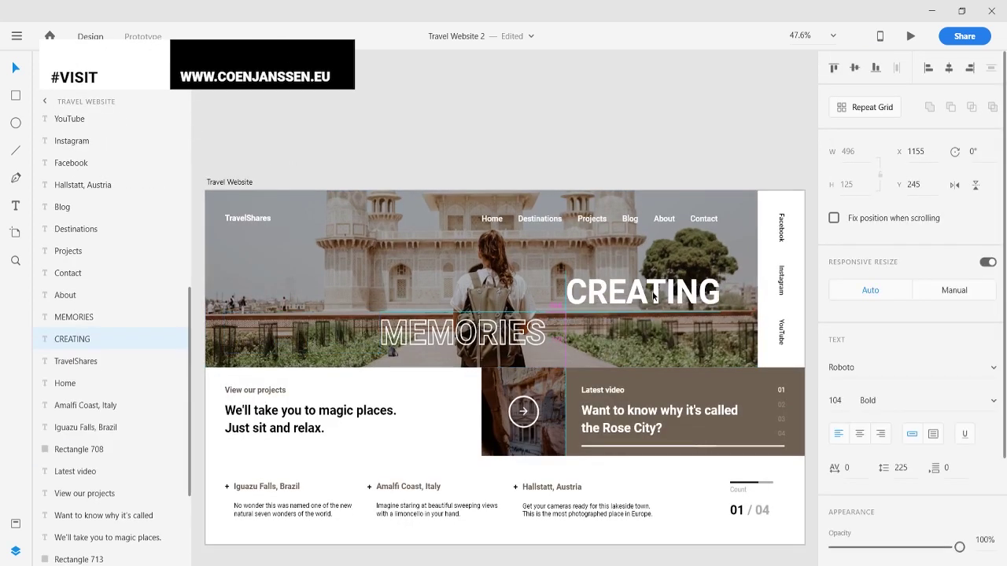
{"action": "left_click_drag", "start_coordinate": [469, 346], "coordinate": [641, 351]}
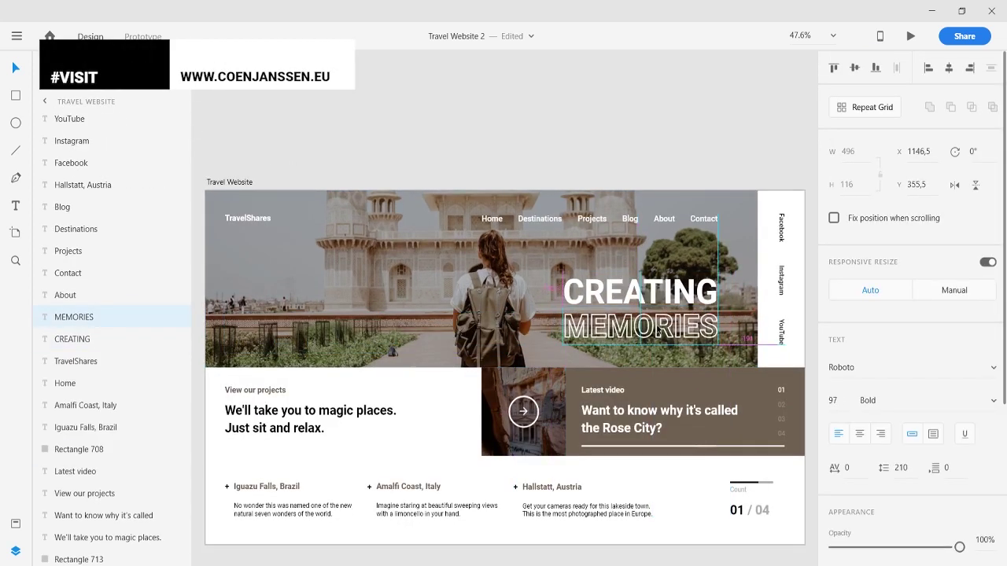
{"action": "left_click_drag", "start_coordinate": [376, 281], "coordinate": [314, 281]}
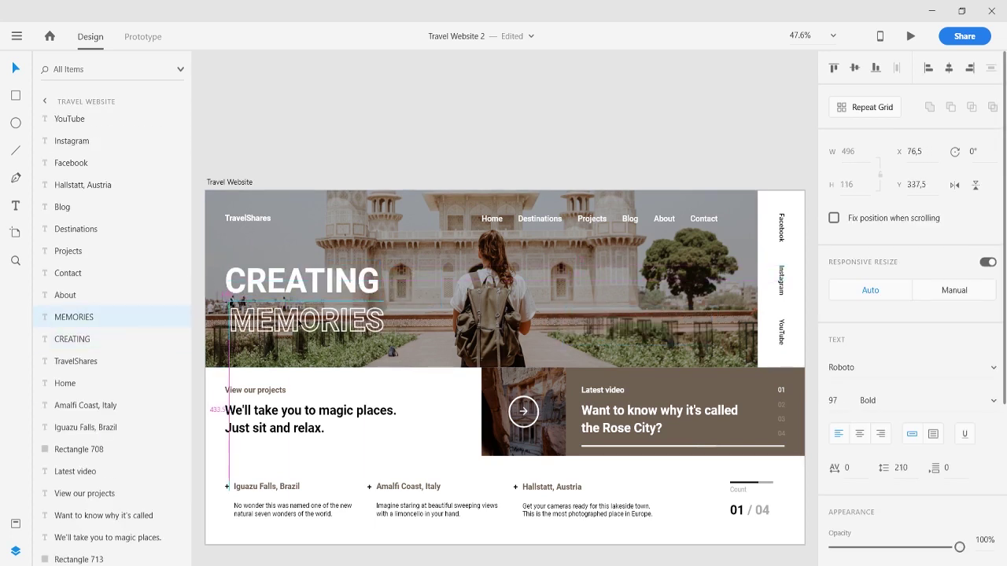
Delete CREATING and MEMORIES and place a copy of the magic-places tagline over the hero
{"action": "left_click", "coordinate": [302, 267]}
{"action": "key", "text": "Delete"}
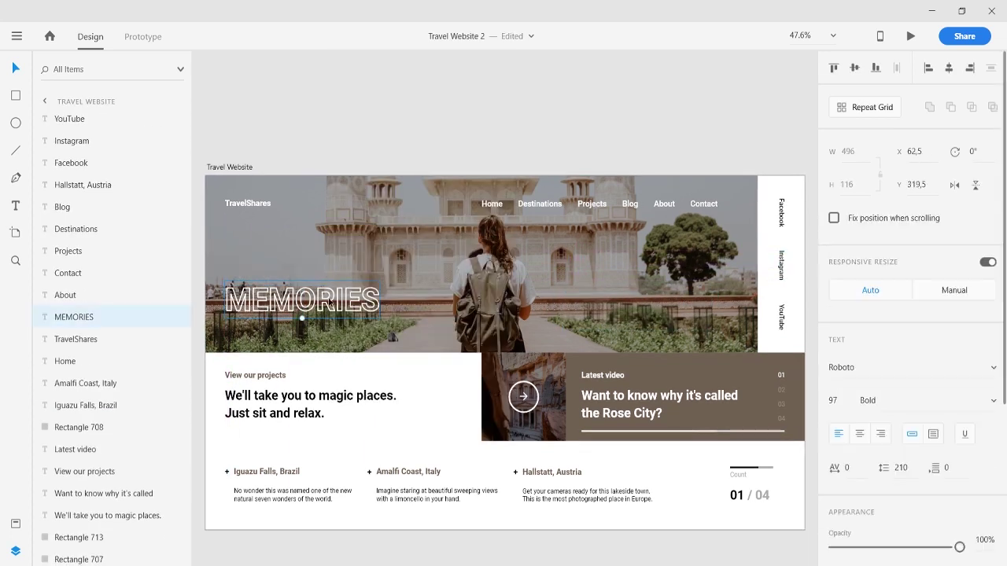
{"action": "right_click", "coordinate": [327, 301]}
{"action": "left_click", "coordinate": [361, 153]}
{"action": "left_click_drag", "start_coordinate": [300, 389], "coordinate": [300, 277]}
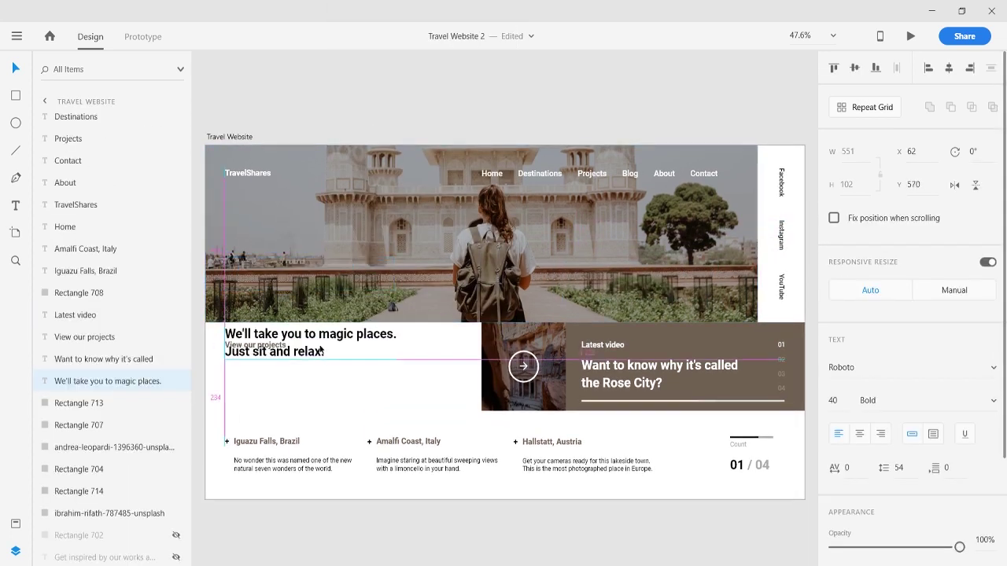
{"action": "right_click", "coordinate": [359, 368]}
{"action": "left_click", "coordinate": [394, 152]}
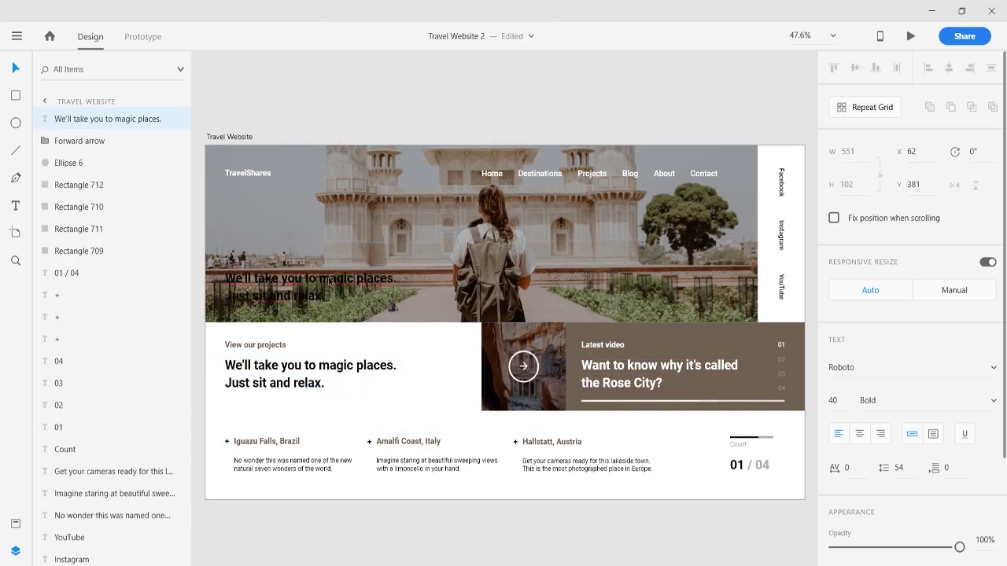